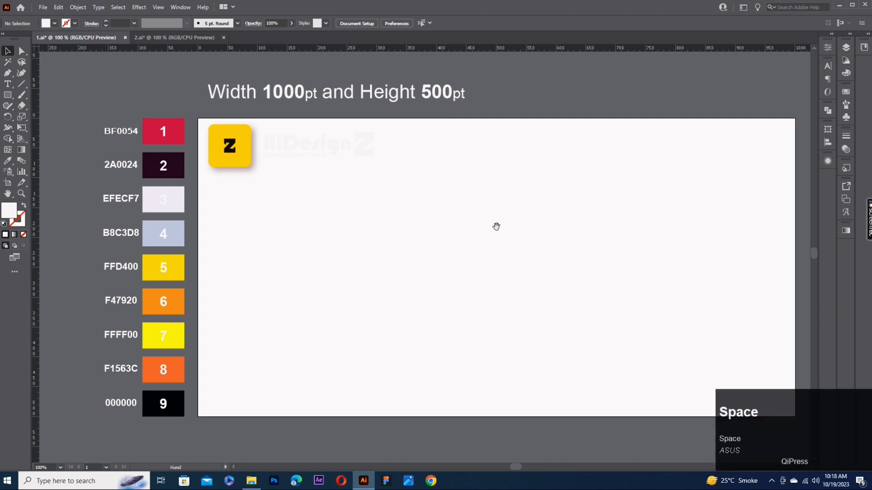
Draw a 1000 × 500 px rectangle and centre it horizontally and vertically on the artboard
drag(496, 227, 473, 220)
key(m)
click(331, 205)
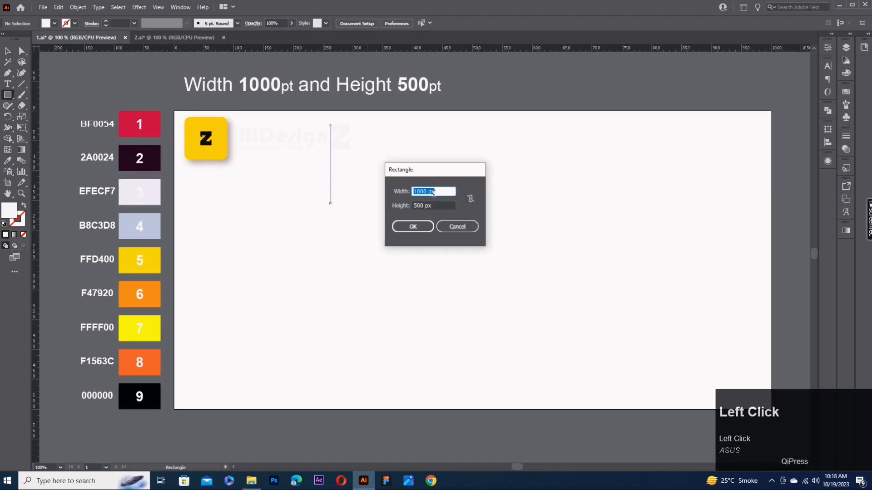
click(413, 226)
click(390, 23)
click(430, 23)
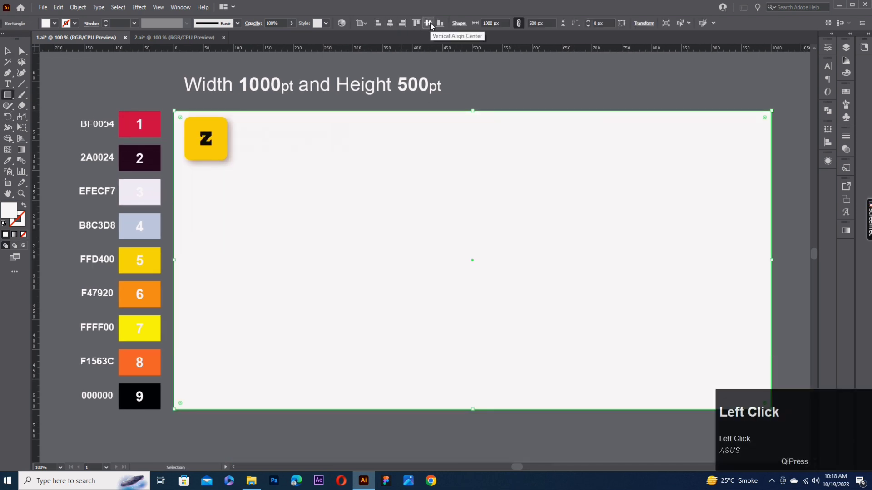
Fill the background rectangle with a linear gradient running from red swatch 1 (BF0054) to dark swatch 2 (2A0024)
click(846, 231)
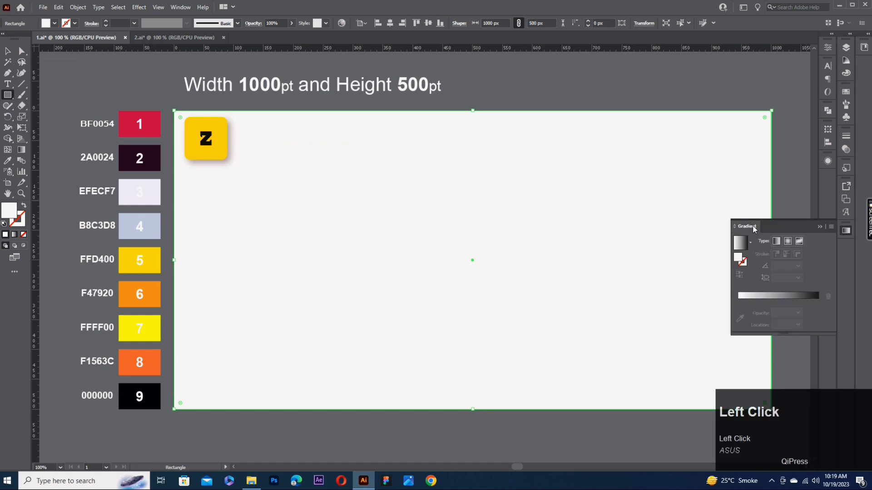
click(180, 7)
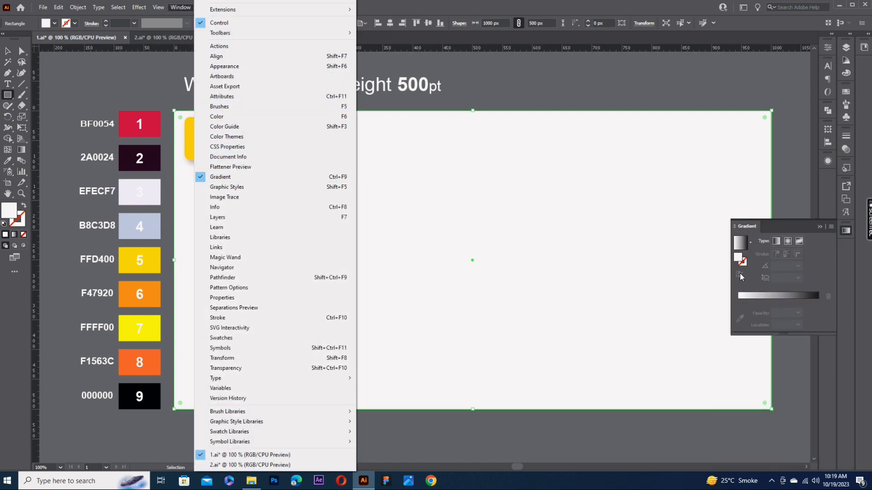
click(779, 296)
click(738, 312)
click(739, 329)
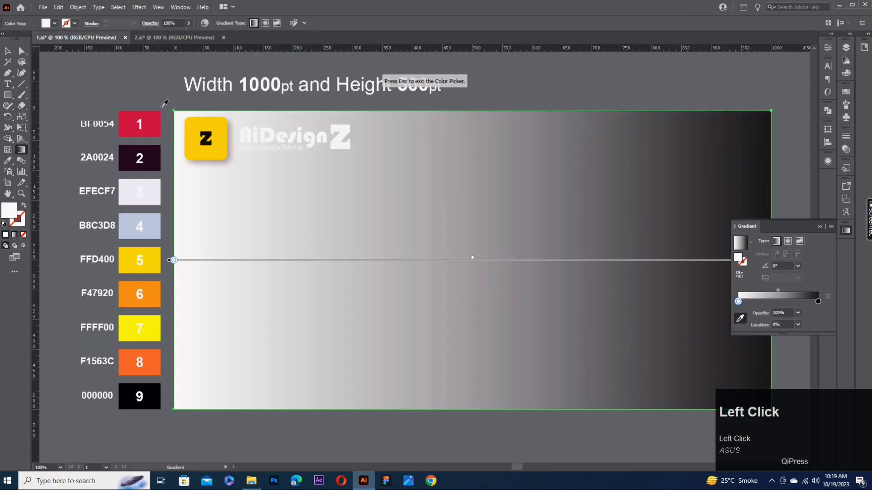
click(156, 119)
click(817, 302)
click(160, 152)
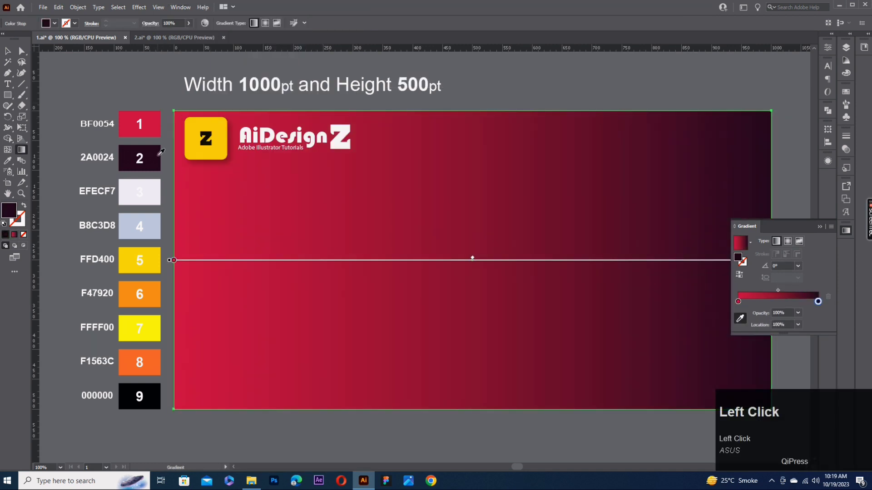
click(7, 50)
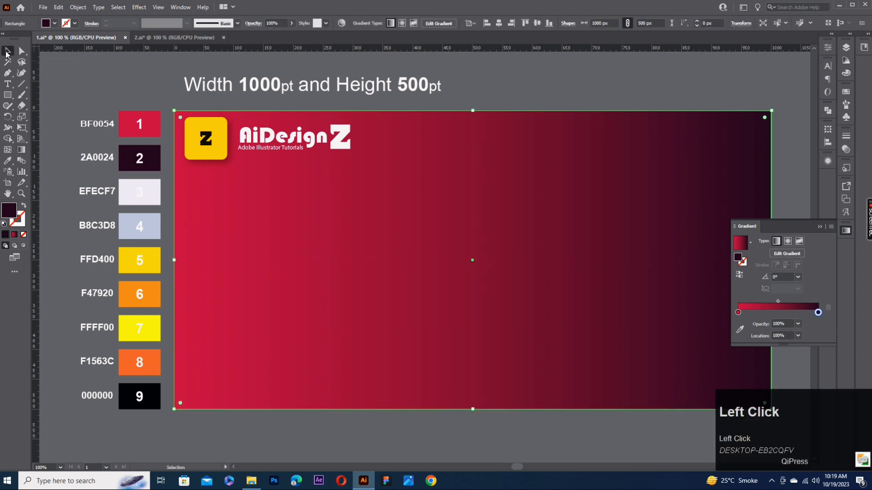
Add the text "DesignZ" over the background and move it toward the middle of the artboard
right_click(7, 84)
click(35, 84)
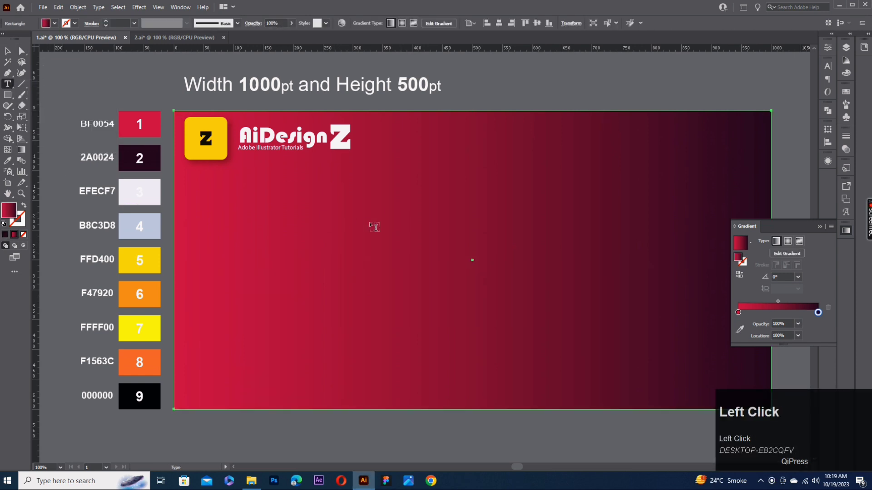
click(378, 256)
text(Design Z)
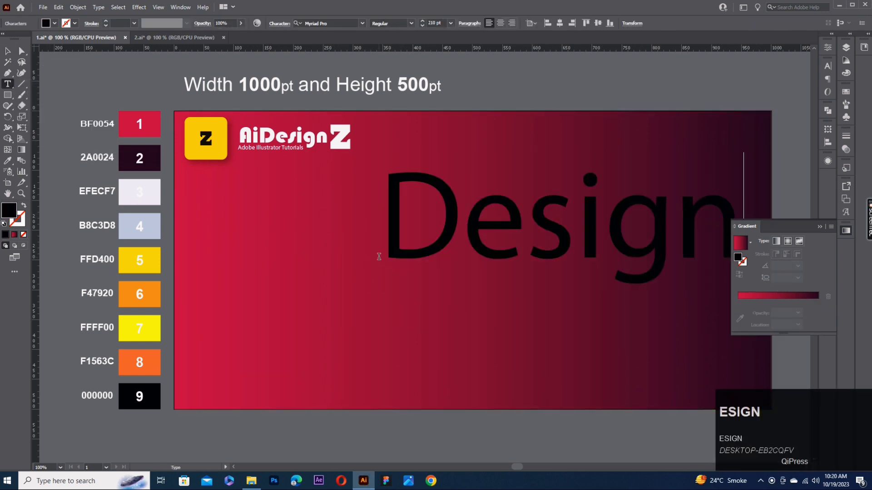
click(7, 50)
drag(547, 223, 433, 253)
Change the DesignZ text's font to Berlin Sans FB Demi Bold and reposition it roughly in the artboard's centre
click(828, 48)
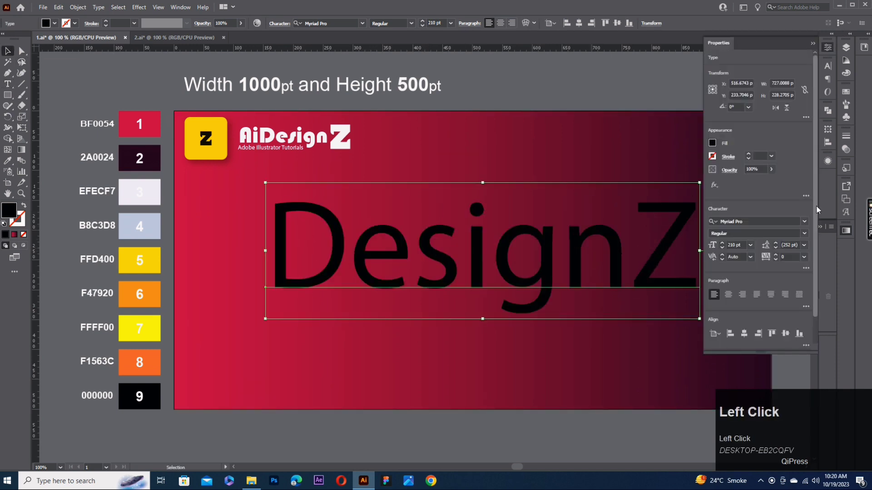
click(805, 221)
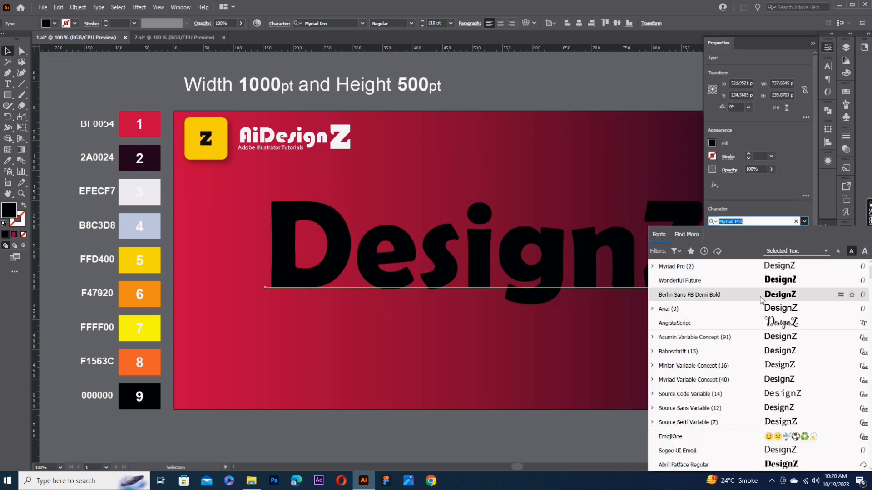
click(750, 294)
drag(633, 251, 605, 252)
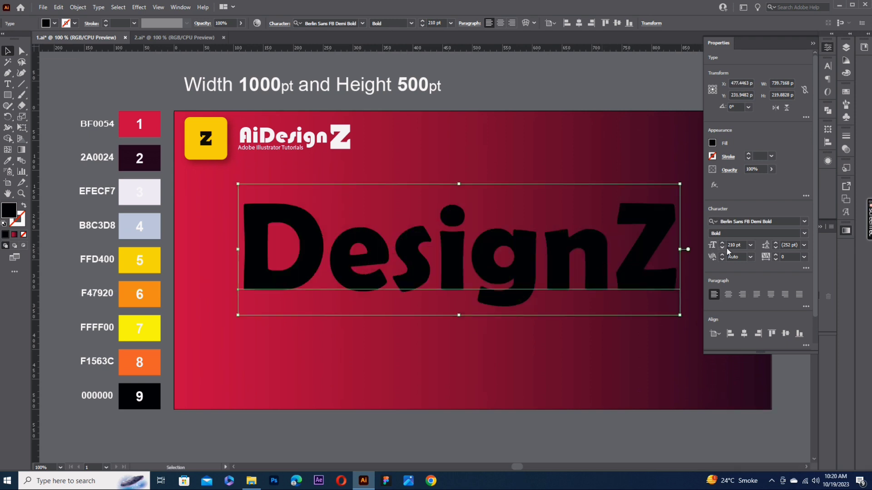
click(743, 245)
drag(743, 245, 730, 246)
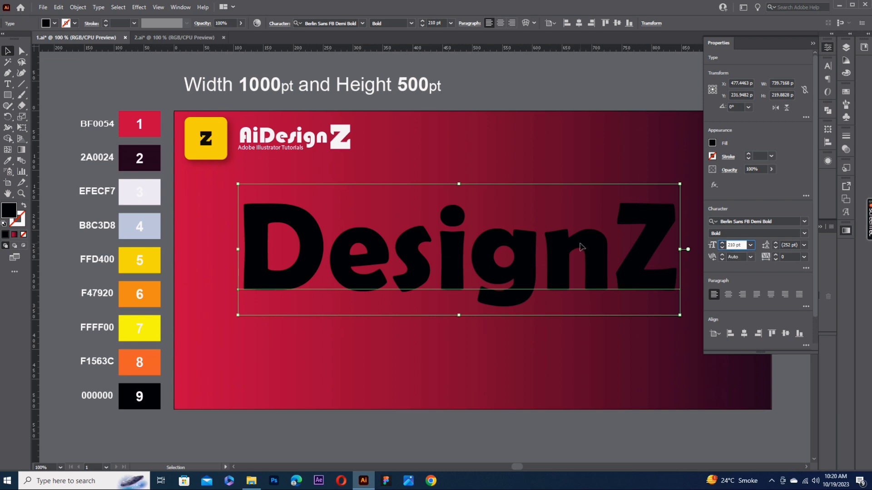
drag(530, 254, 533, 259)
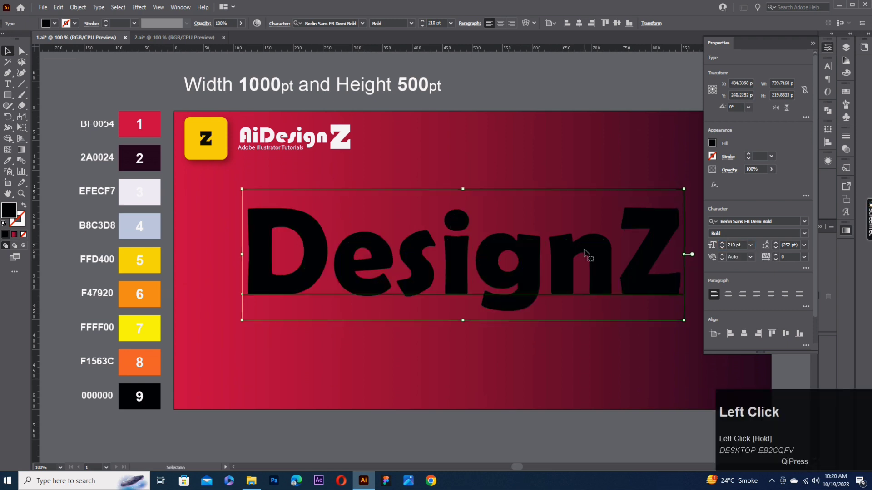
Remove the DesignZ text's default fill and add a new appearance fill to it
click(24, 235)
click(826, 161)
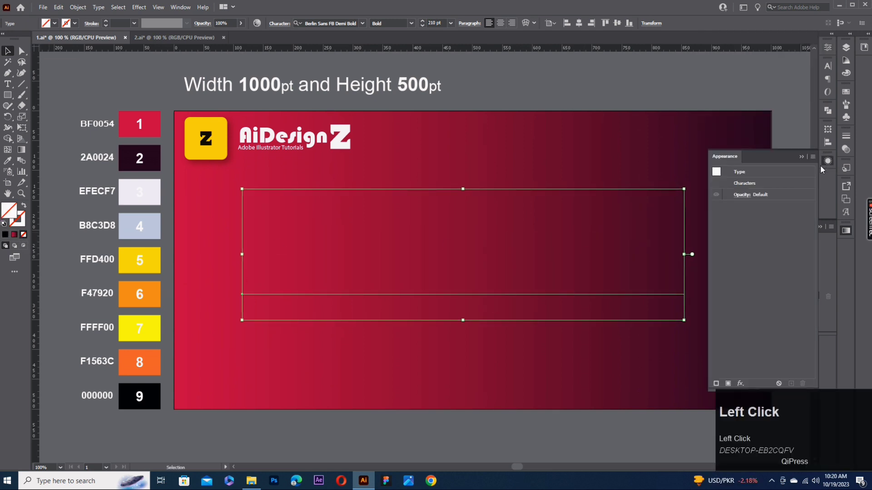
click(180, 8)
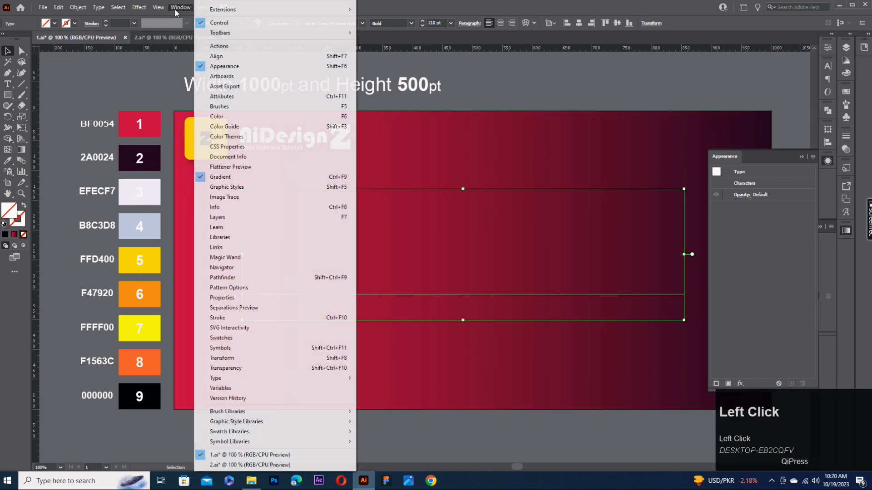
click(796, 246)
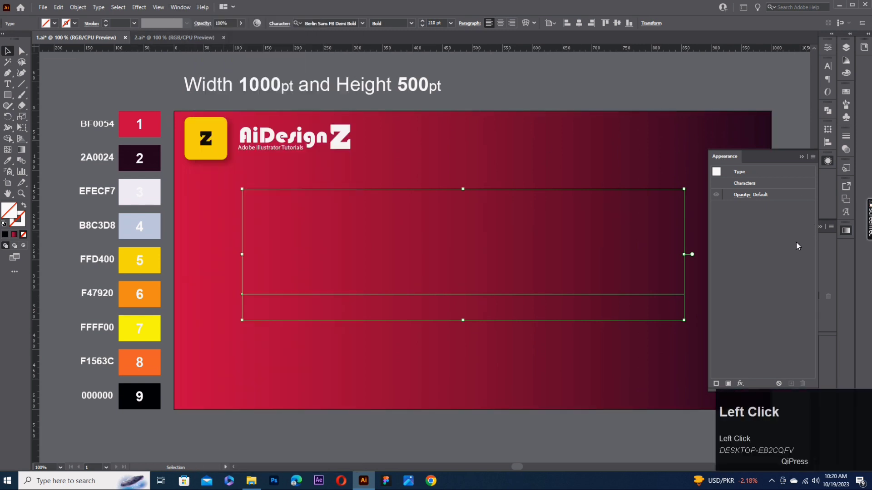
click(728, 384)
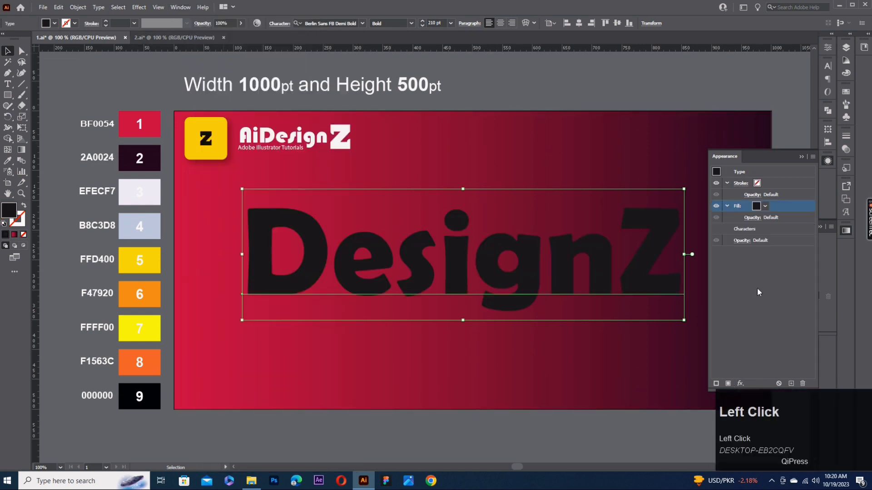
click(777, 206)
Apply a linear gradient to the text's new fill and colour its starting stop with light swatch 3 (EFECF7)
click(846, 230)
click(778, 303)
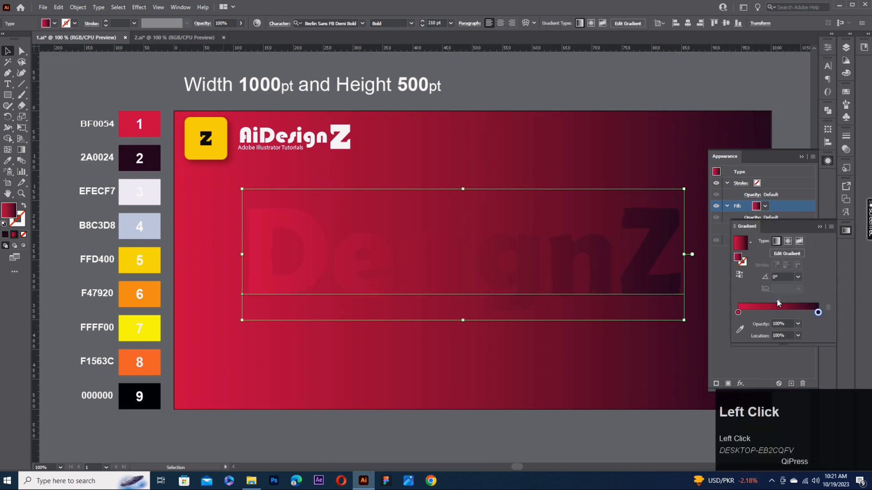
click(738, 313)
click(740, 330)
click(158, 197)
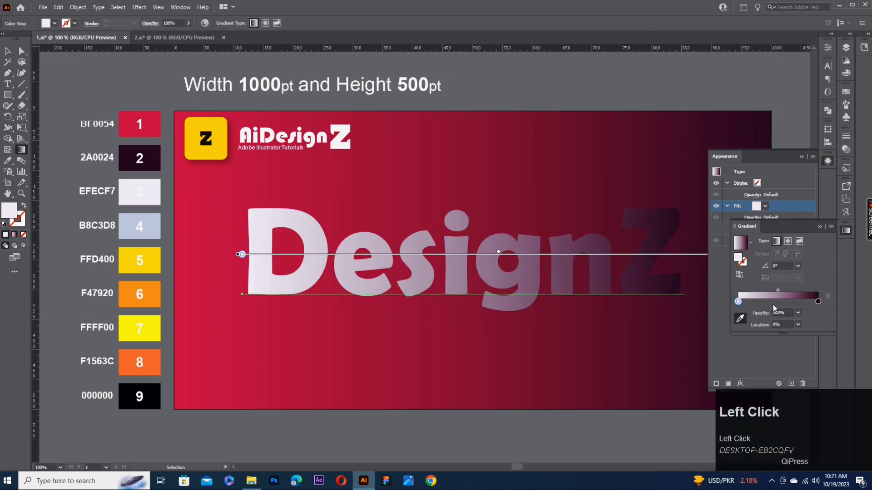
Complete the text gradient with a swatch 4 (B8C3D8) stop just past the middle and near-white stops toward the end
click(773, 303)
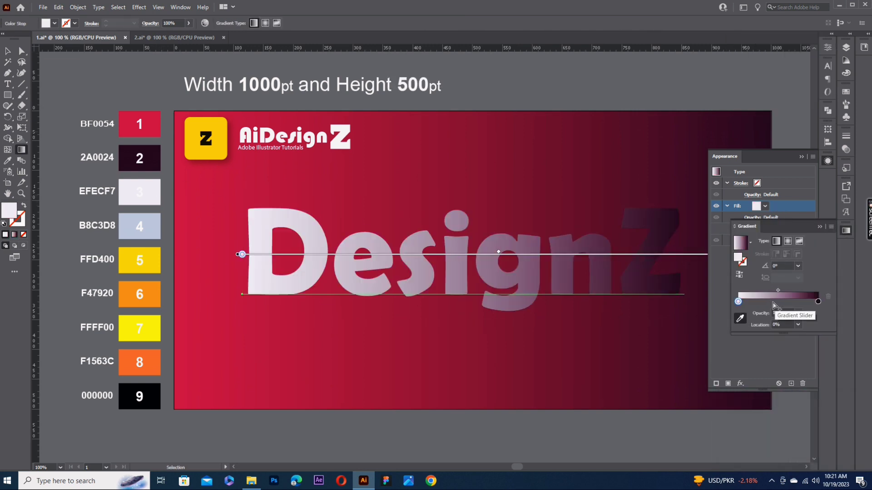
click(156, 226)
double_click(9, 211)
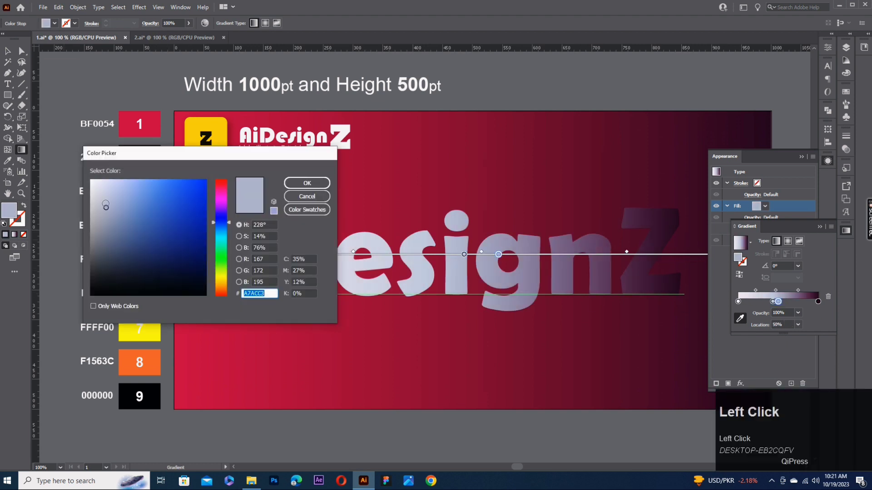
click(93, 181)
click(307, 183)
drag(779, 303, 789, 304)
click(776, 344)
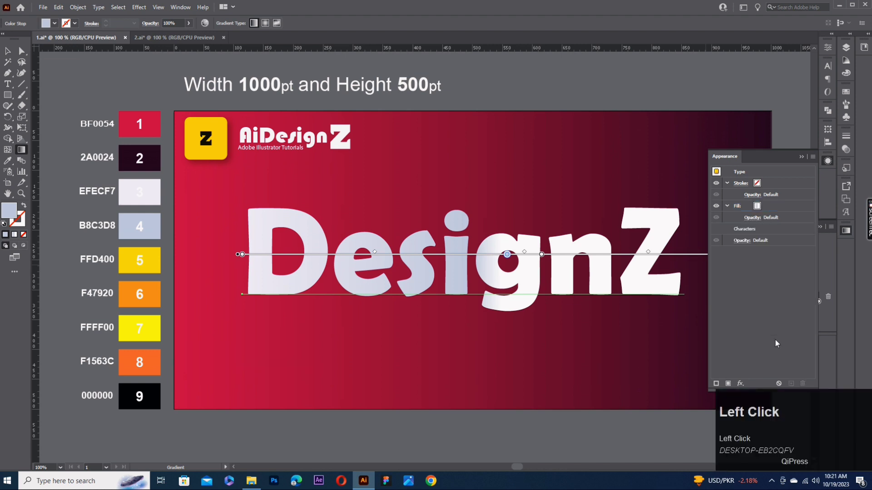
Set the text fill's opacity to 50% and its blend mode to Overlay
click(753, 210)
click(727, 183)
key(v)
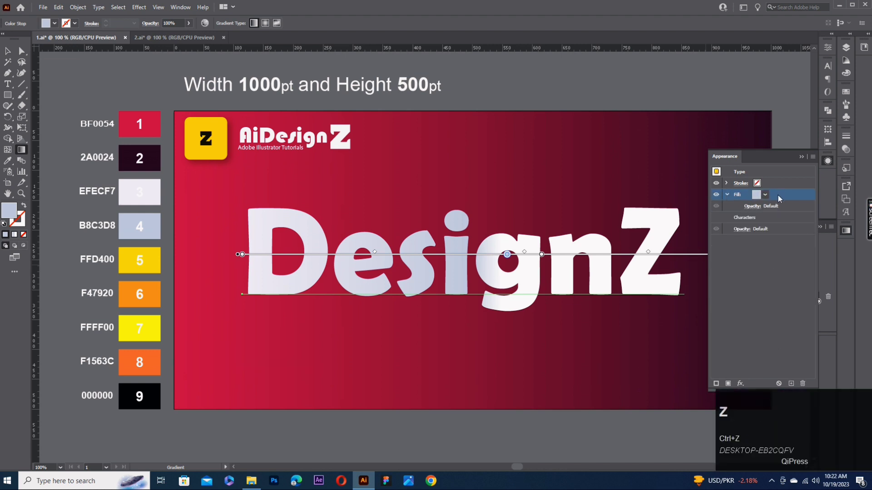
click(754, 205)
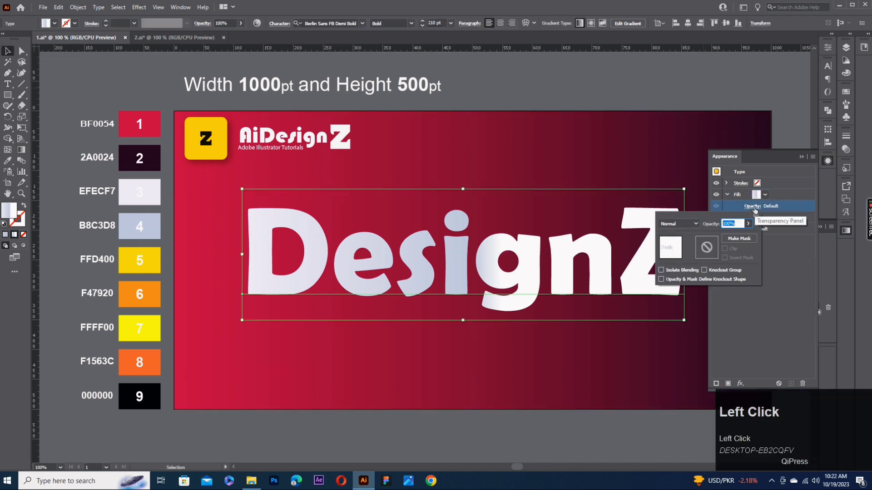
text(50)
click(693, 224)
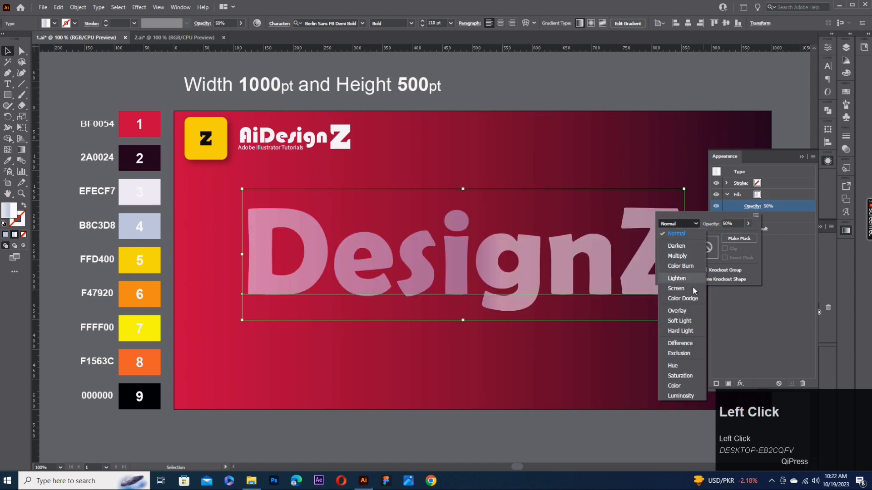
click(679, 310)
Duplicate the Overlay fill and remove the middle colour stops from the lower copy's gradient
click(777, 195)
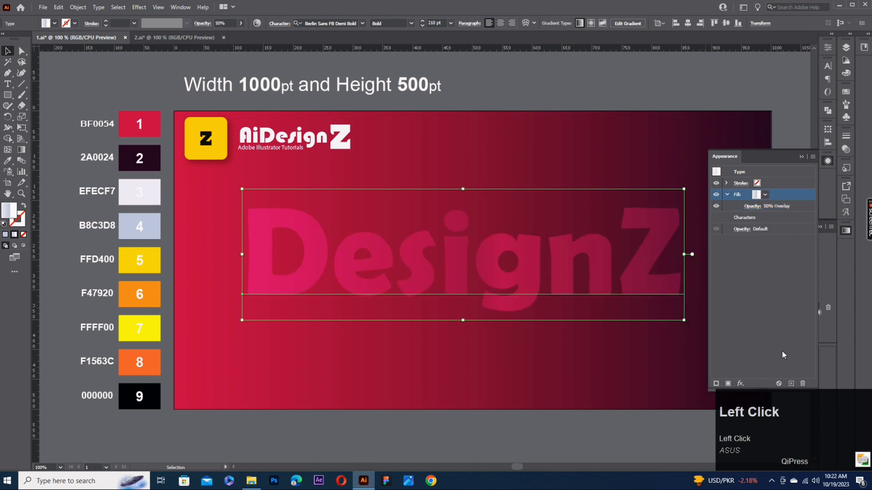
click(791, 384)
click(772, 217)
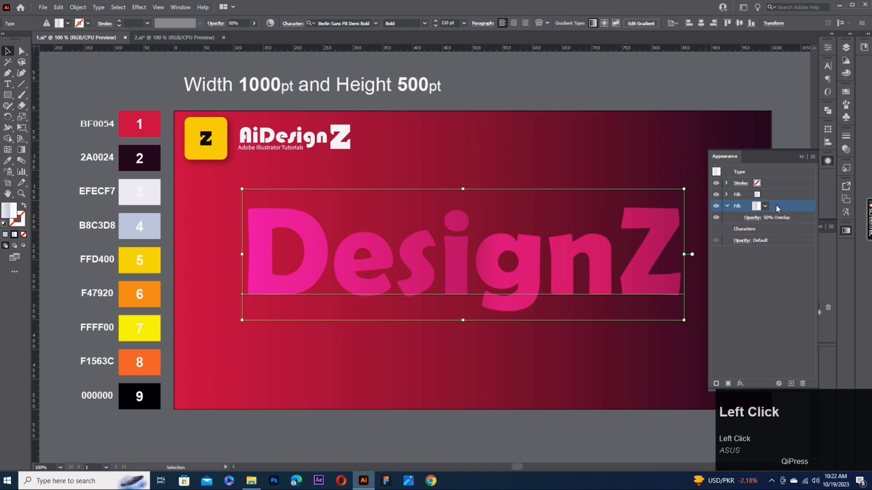
click(846, 230)
click(781, 312)
drag(781, 312, 784, 327)
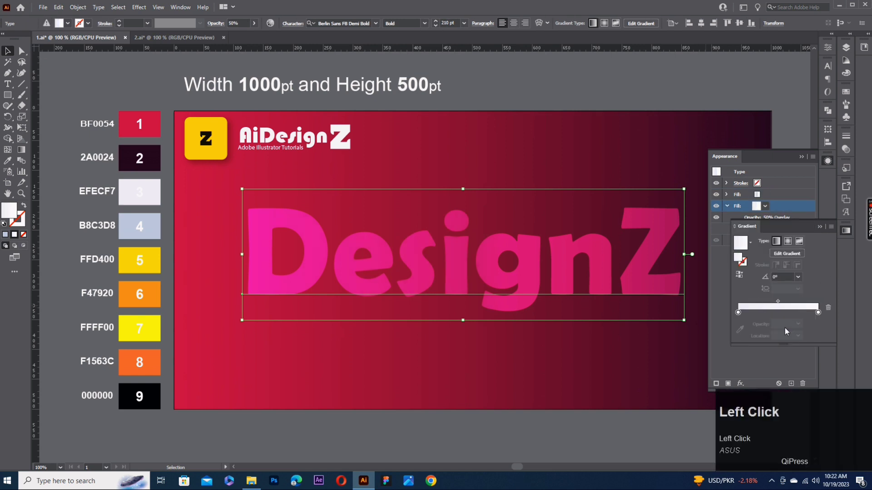
Recolour the lower fill's gradient from yellow swatch 5 (FFD400) to orange swatch 6 (F47920)
click(739, 320)
click(158, 257)
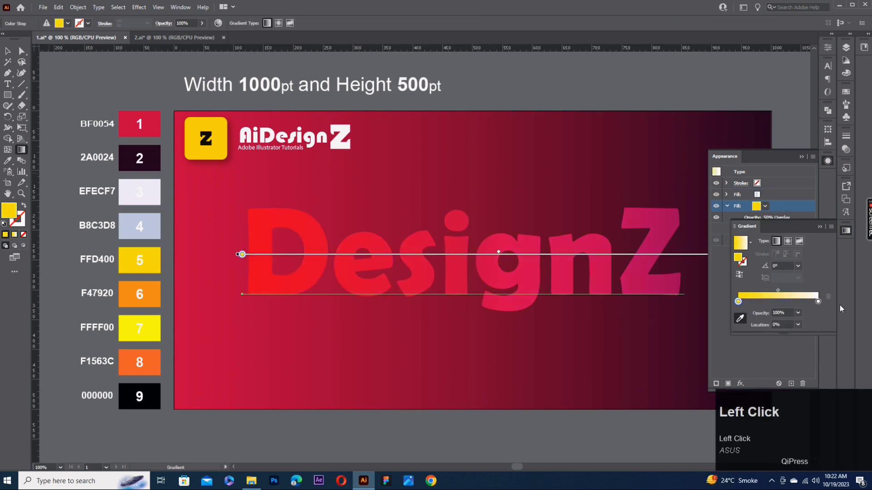
click(818, 301)
click(157, 288)
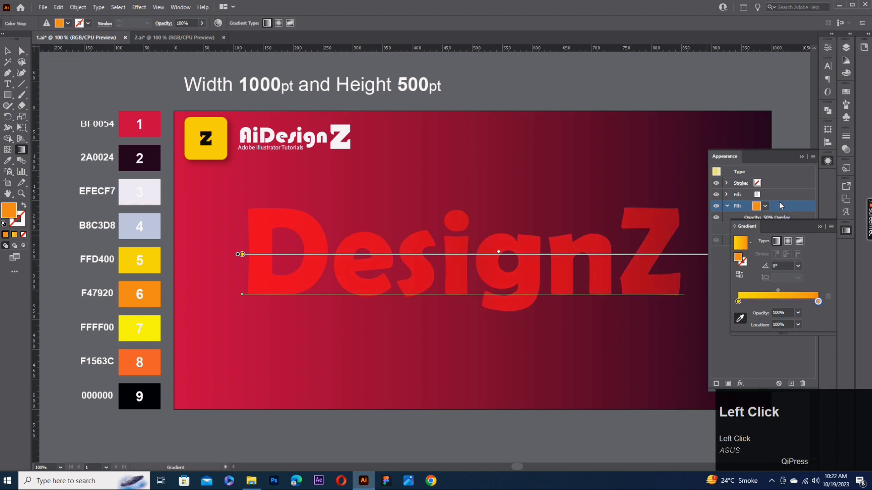
Set the yellow-orange fill's opacity to 100% and its blend mode to Normal
click(779, 206)
click(8, 53)
click(751, 220)
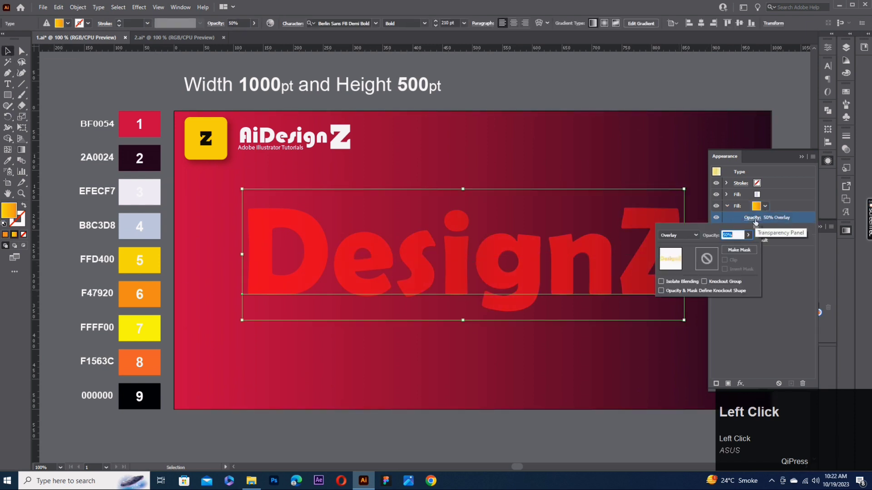
text(100)
click(695, 235)
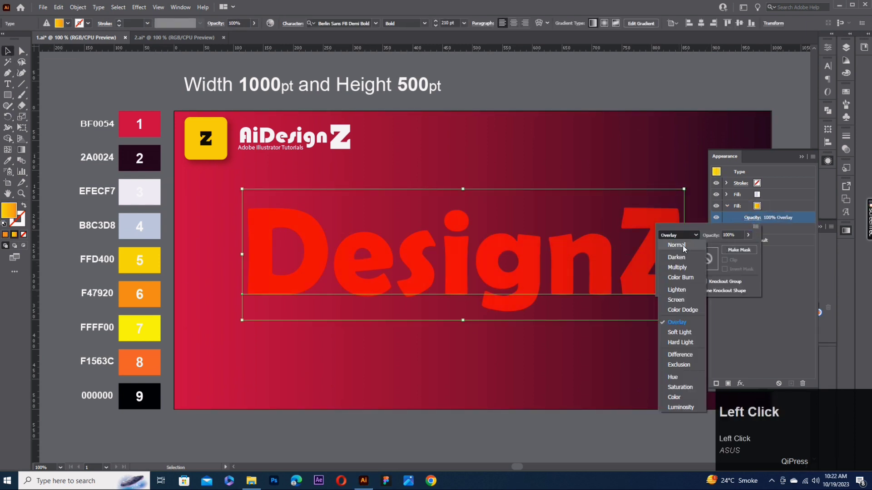
click(671, 248)
Redraw the yellow-orange fill's gradient diagonally, from above the D down to the g
click(770, 209)
key(F7)
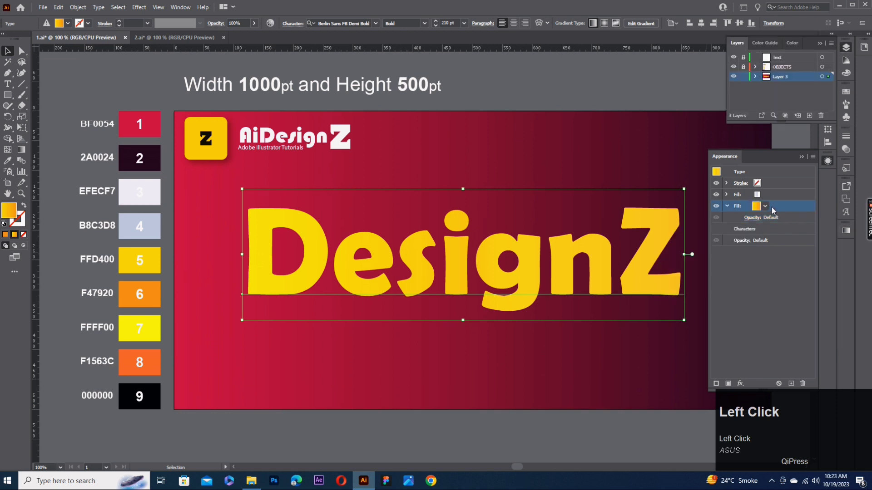
key(g)
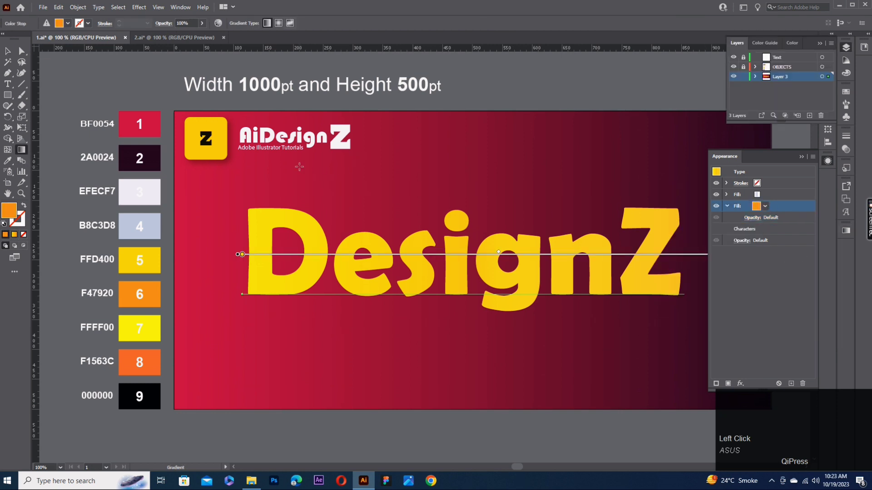
drag(299, 166, 524, 283)
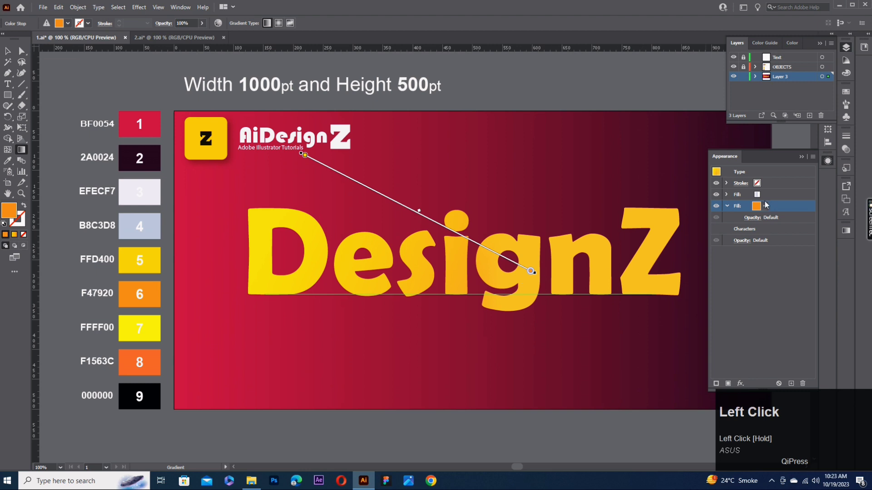
Duplicate the yellow-orange gradient fill and recolour the lower copy with solid yellow swatch 7 (FFFF00)
click(791, 384)
click(769, 228)
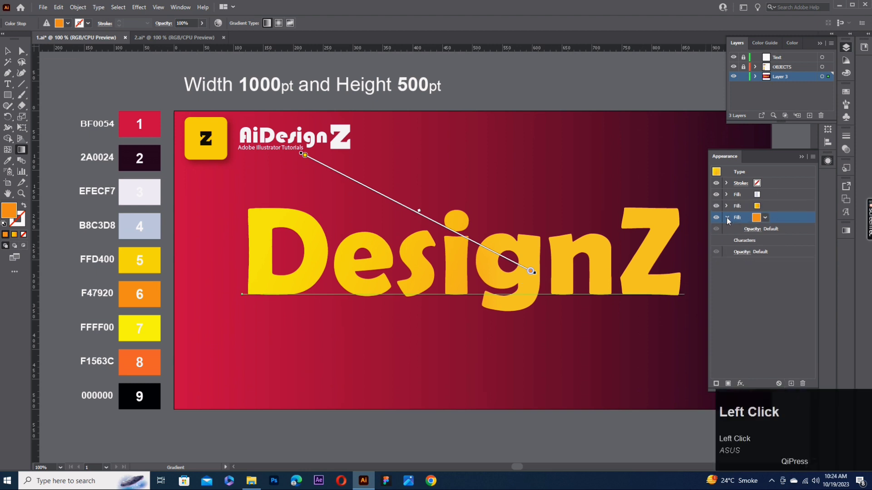
click(8, 161)
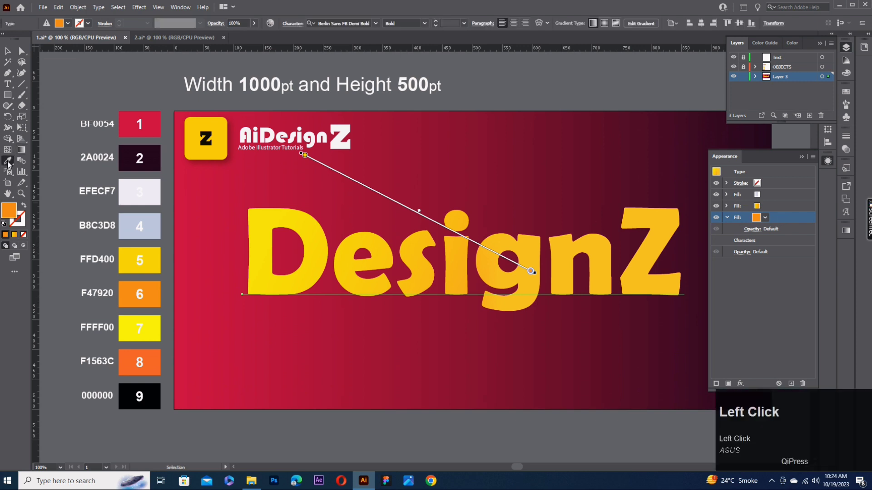
click(159, 322)
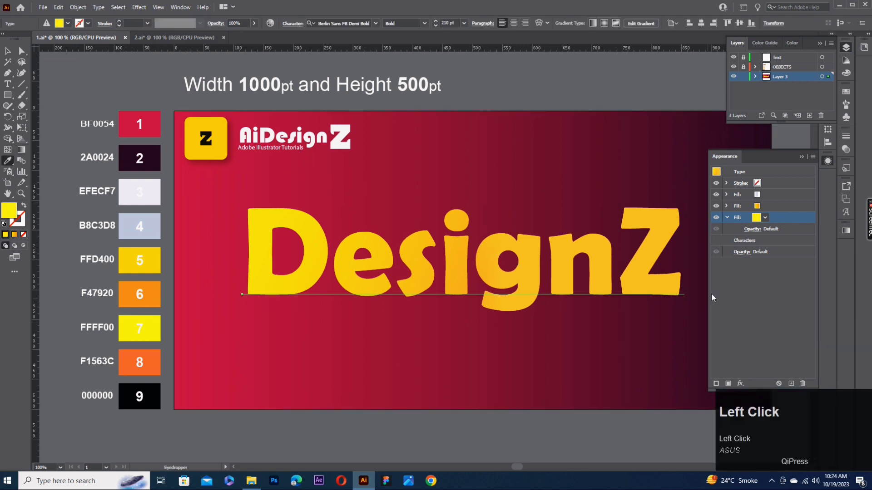
Apply an Offset Path effect of 1.1 px to the solid yellow fill
click(741, 384)
mouse_move(751, 209)
click(693, 209)
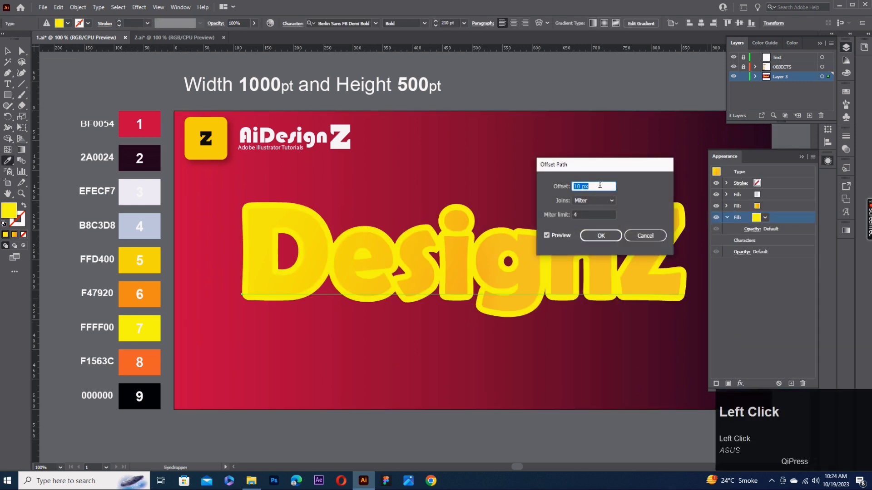
text(1.1)
click(601, 236)
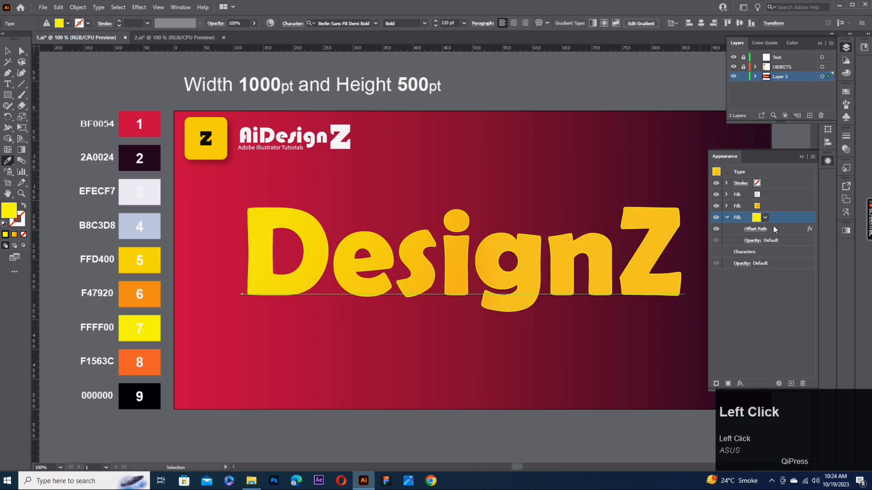
Add a Transform effect to the yellow fill, moving 0.5 px horizontally and 0.8 px vertically, with 2 copies
click(740, 384)
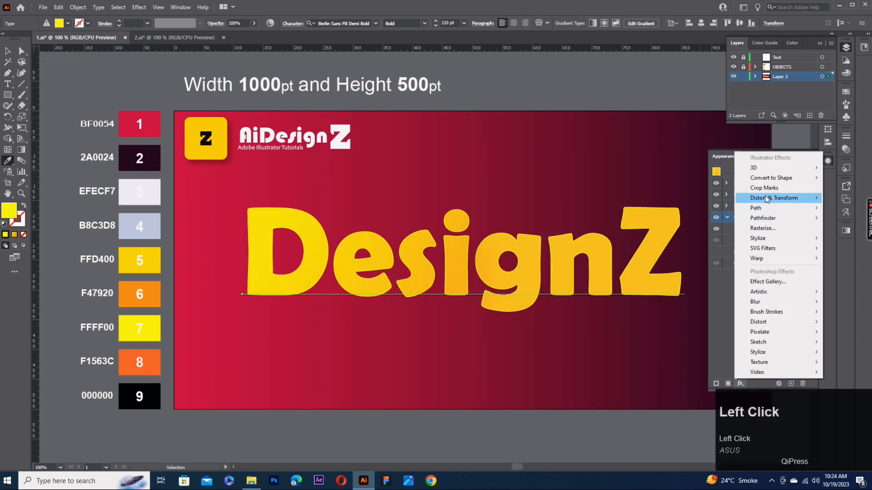
mouse_move(763, 198)
click(695, 230)
click(627, 168)
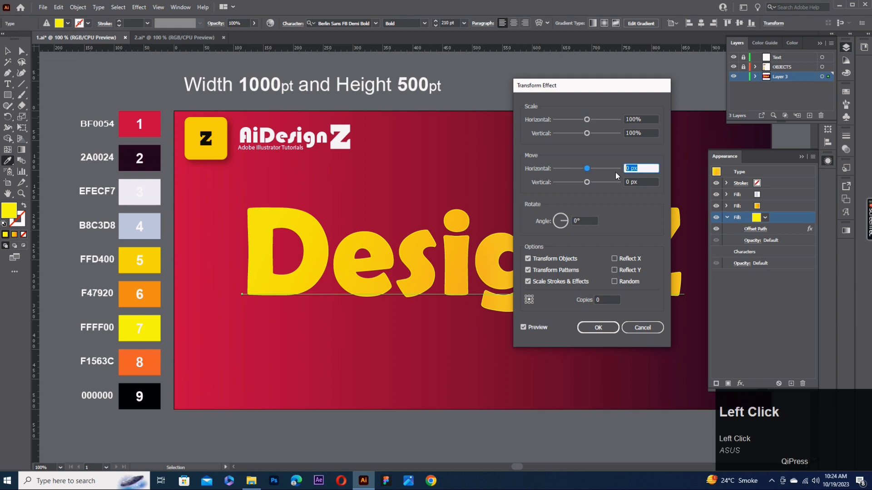
text(0.5)
click(628, 182)
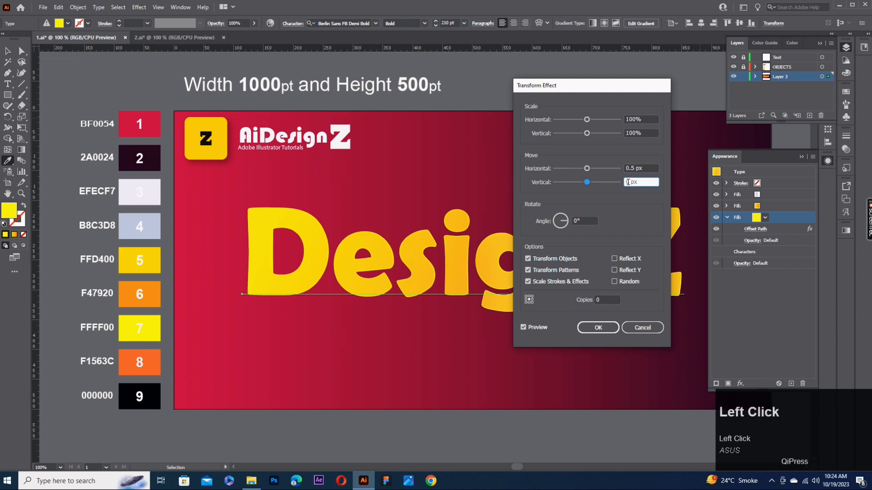
text(.8)
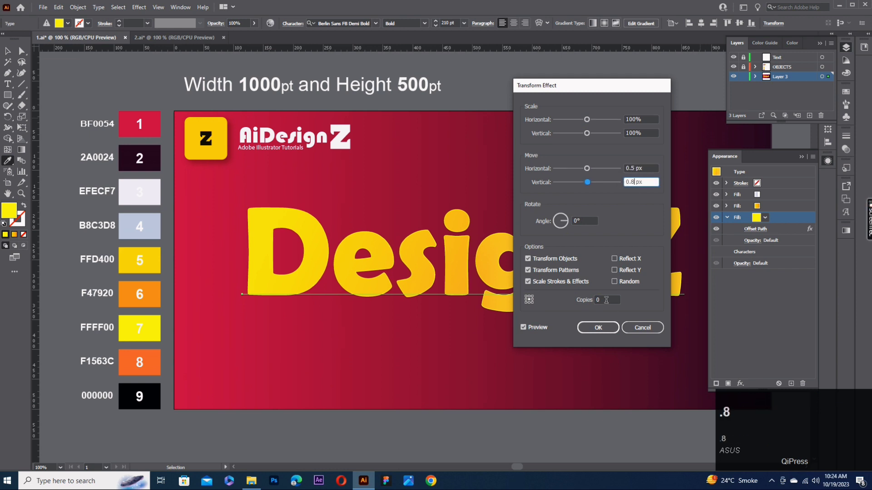
click(606, 300)
click(600, 328)
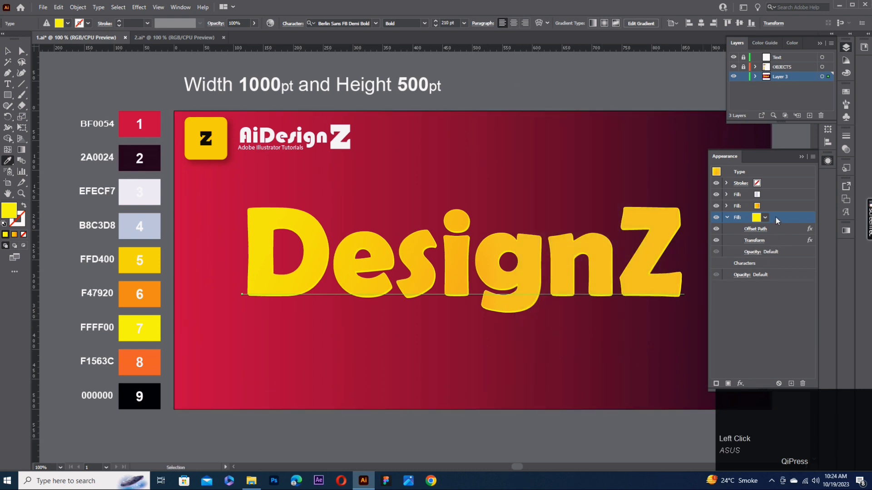
Duplicate the yellow fill, giving the lower copy orange swatch 8 (F1563C) and a 0.5 px path offset
click(791, 384)
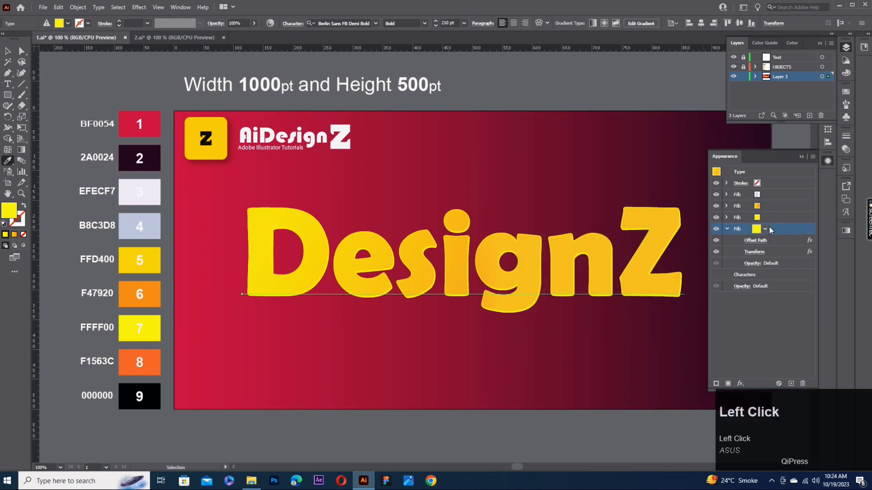
click(154, 363)
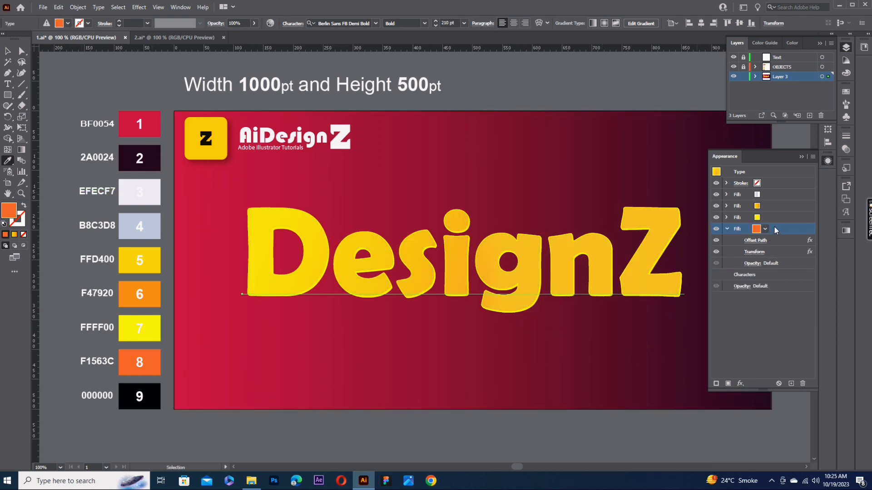
click(765, 239)
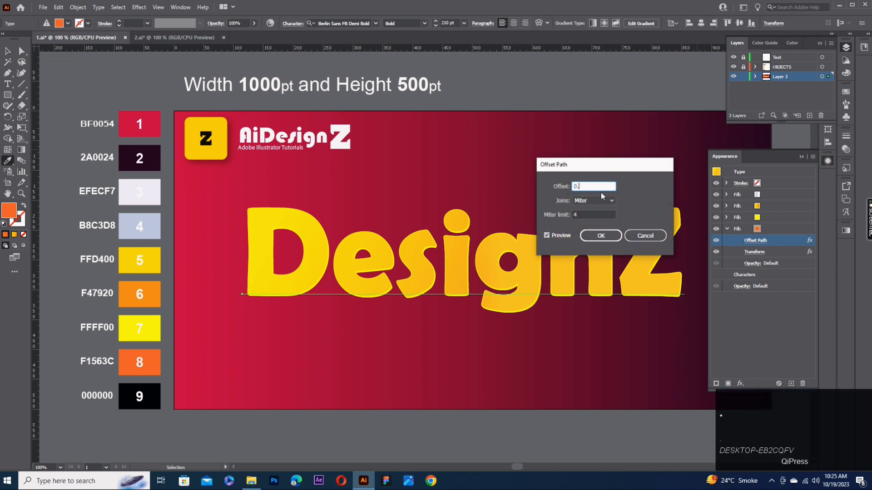
text(.5)
click(601, 235)
click(781, 229)
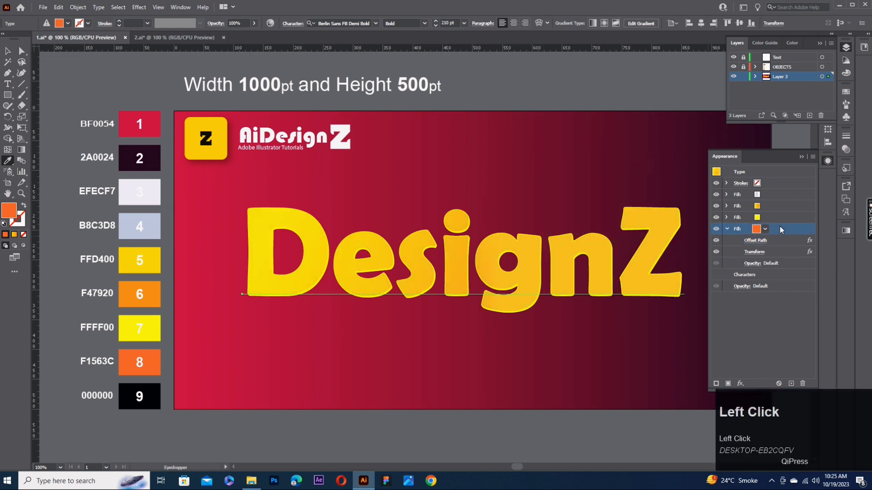
Set the orange fill's Transform effect to 99.8% horizontal scale, 0.2 px horizontal and 0.5 px vertical move, and 15 copies
click(759, 253)
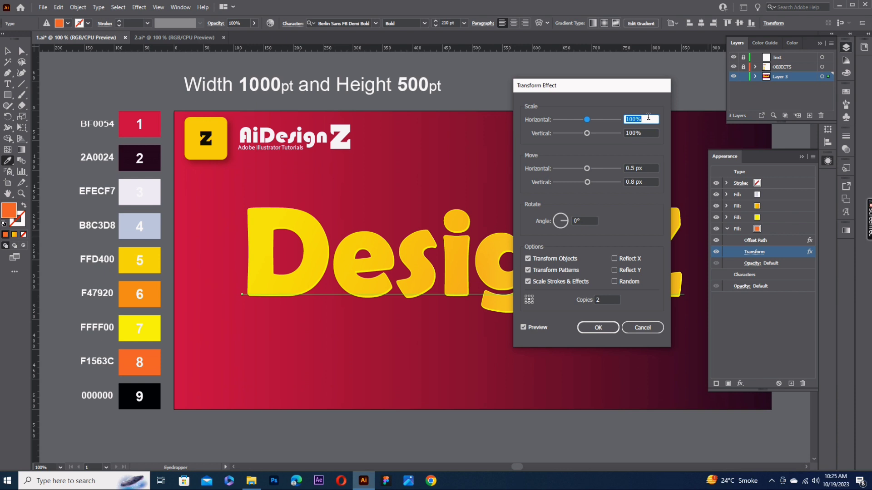
text(99.8)
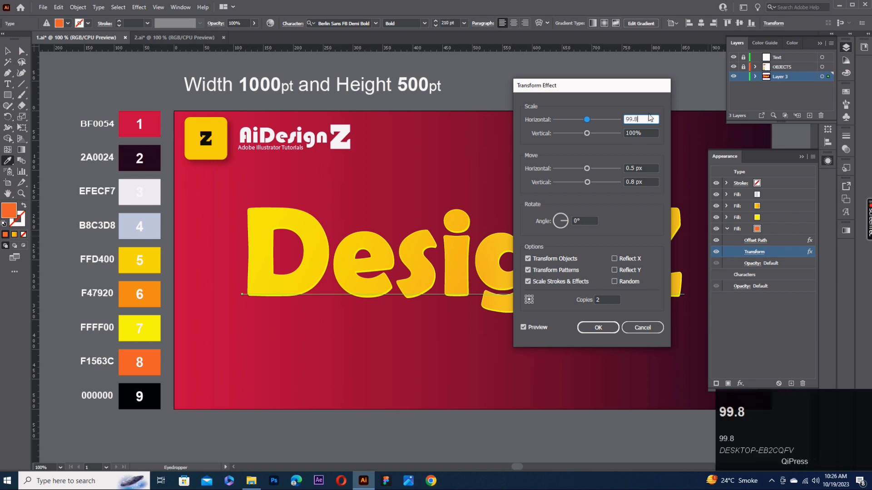
drag(650, 168, 630, 169)
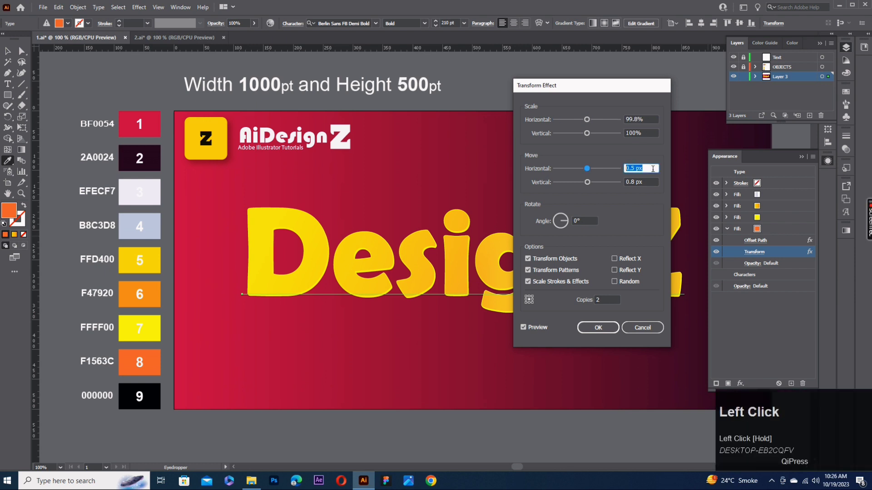
text(.2)
drag(652, 182, 618, 182)
text(0.)
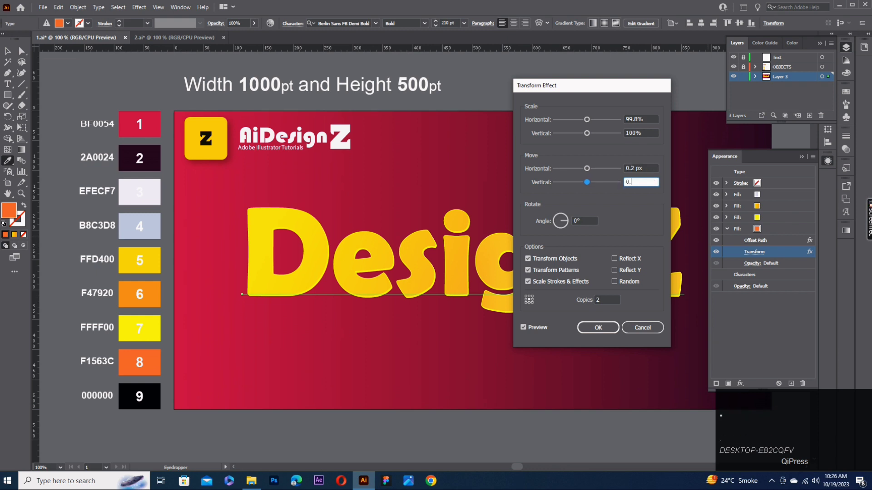
click(604, 300)
text(15)
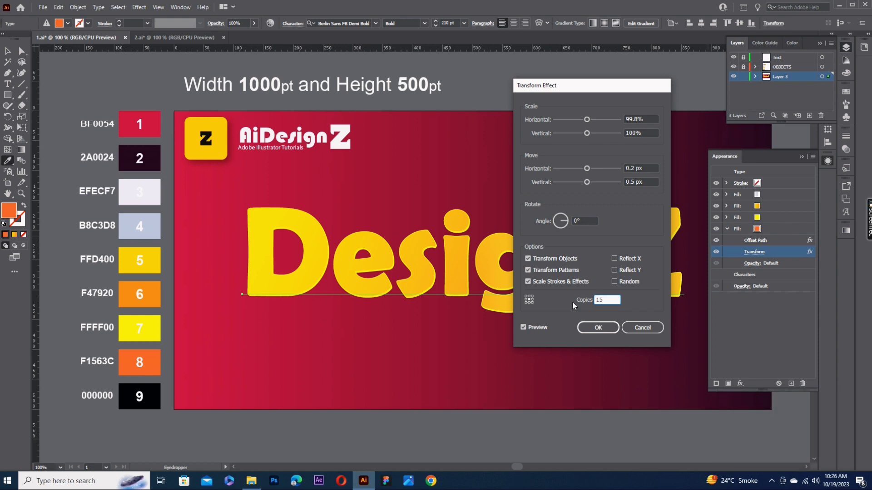
click(598, 327)
Add a second Transform effect to the orange fill, moving it 0.5 px horizontally and 0.5 px vertically
click(769, 230)
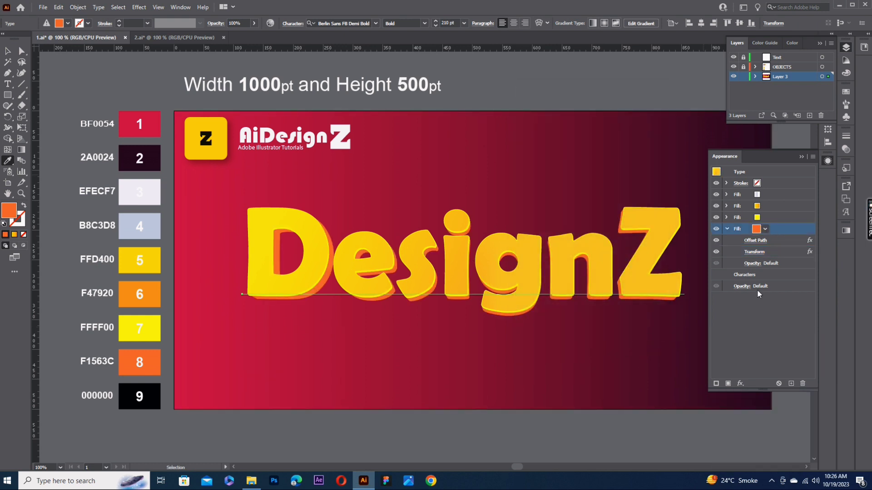
click(741, 384)
mouse_move(783, 199)
click(698, 228)
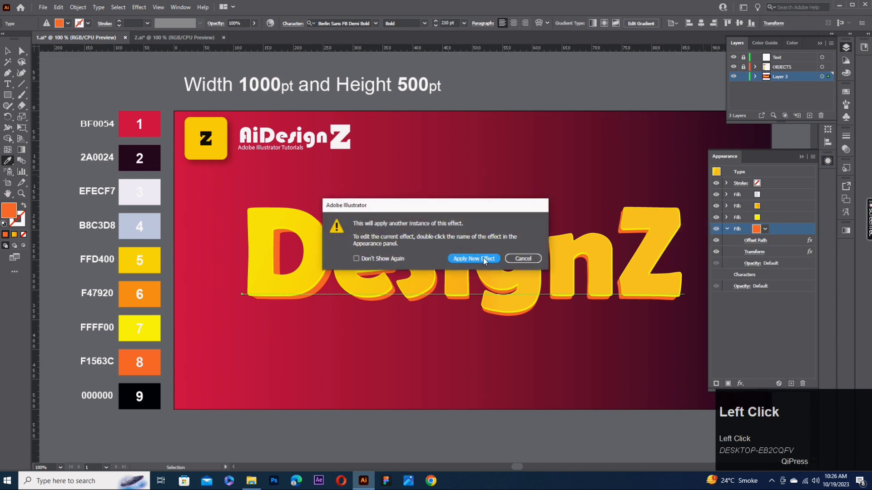
click(483, 258)
click(619, 167)
text(0.5)
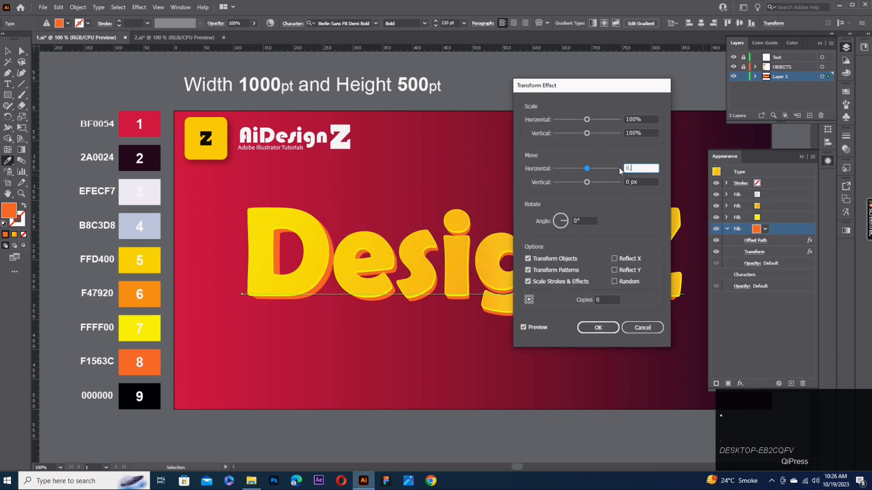
click(626, 182)
text(0.5)
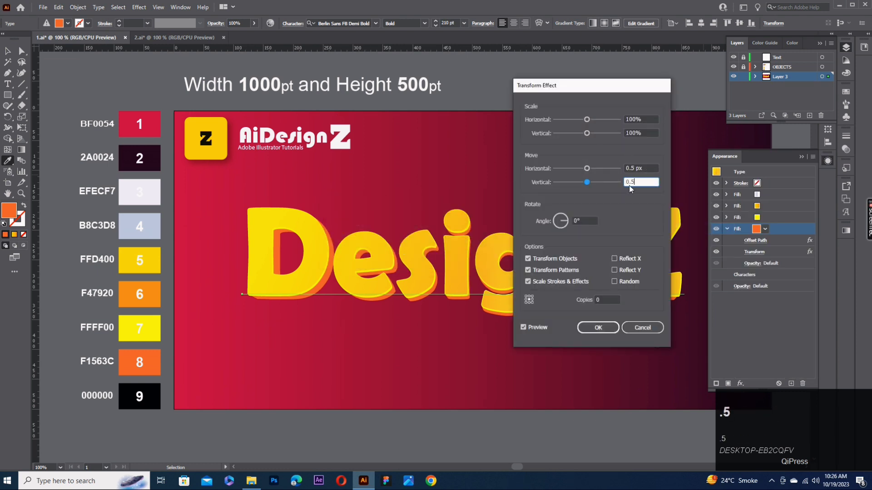
click(598, 327)
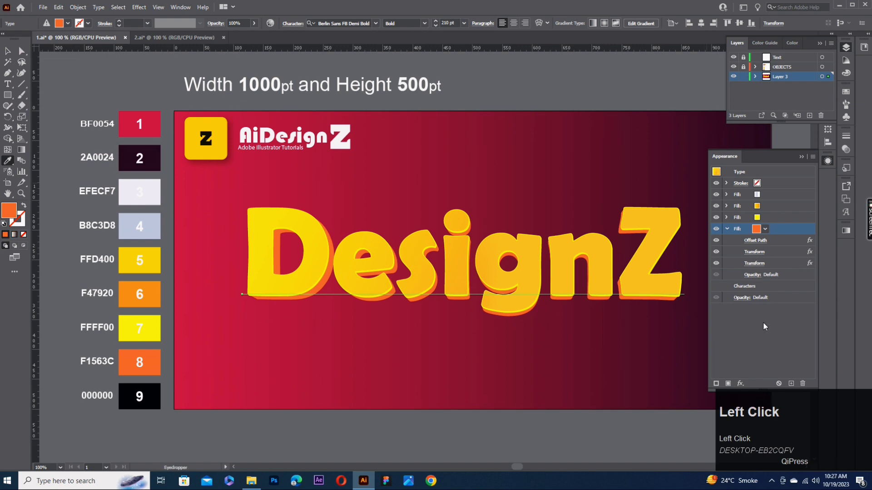
Add a Multiply drop shadow to the orange fill with 75% opacity, 0 px X offset, 1.0476 px Y offset and 3.1428 px blur
click(740, 384)
mouse_move(768, 239)
click(687, 238)
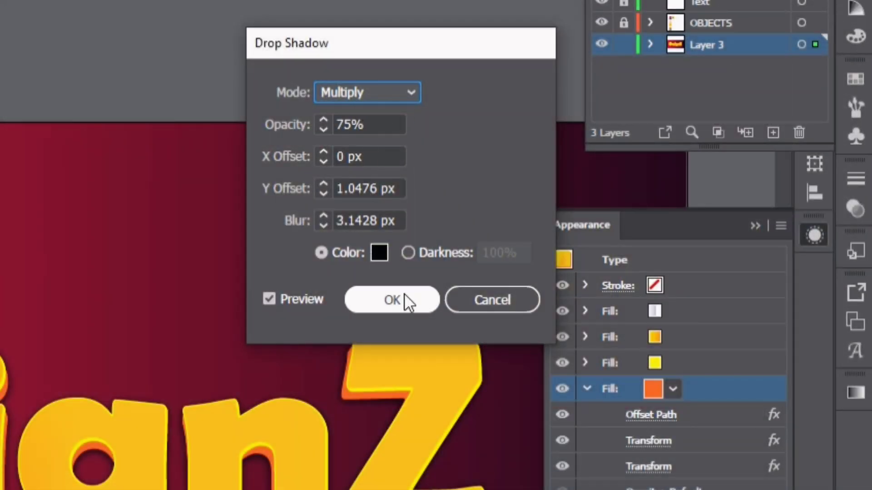
click(404, 293)
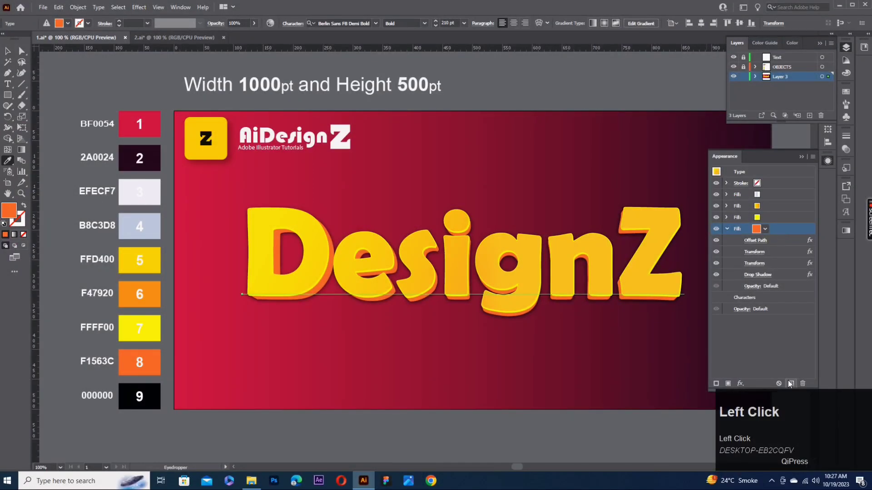
Duplicate the orange fill and recolour the lower copy with black swatch 9 (000000)
click(791, 383)
click(727, 229)
click(775, 241)
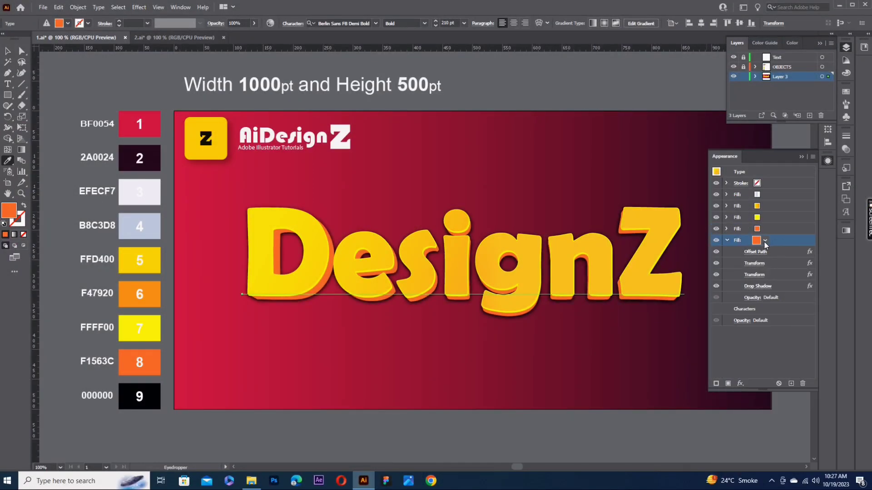
click(149, 391)
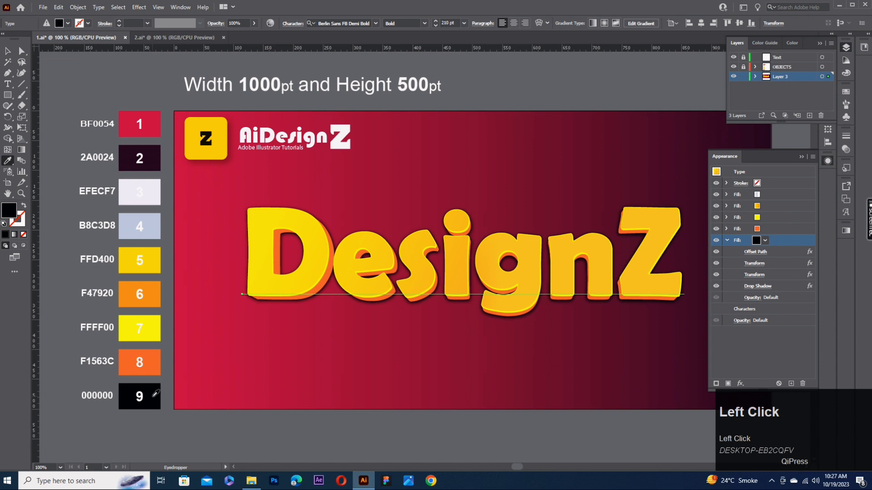
Set the black fill's Offset Path effect to 6.2 px
click(751, 252)
text(6.2)
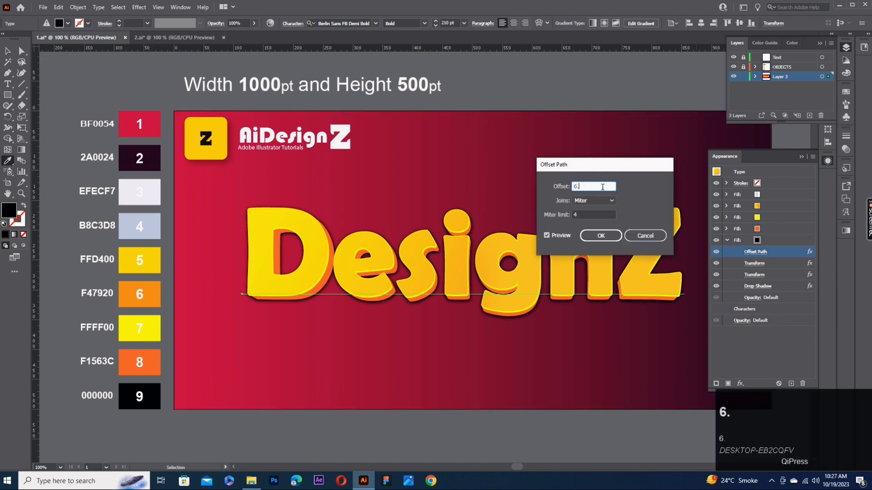
click(601, 236)
click(778, 239)
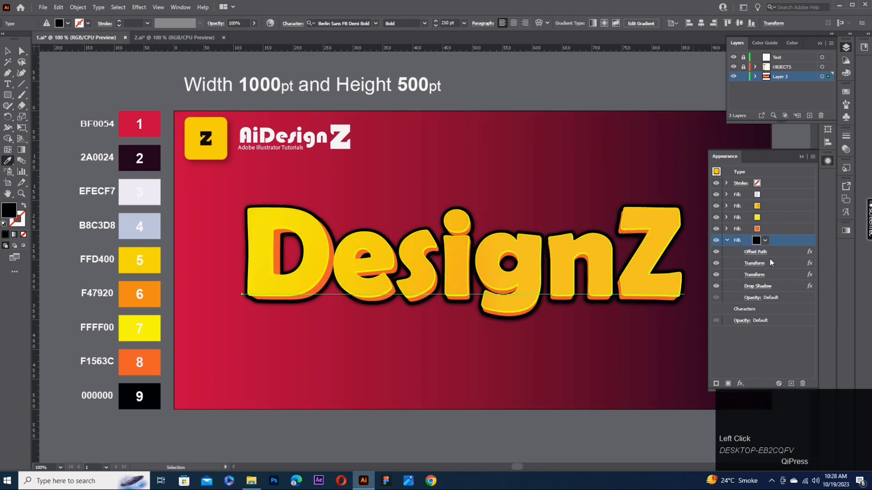
Set the black fill's drop shadow to 8 px X offset, 8 px Y offset and 5 px blur
click(754, 288)
drag(615, 127, 631, 127)
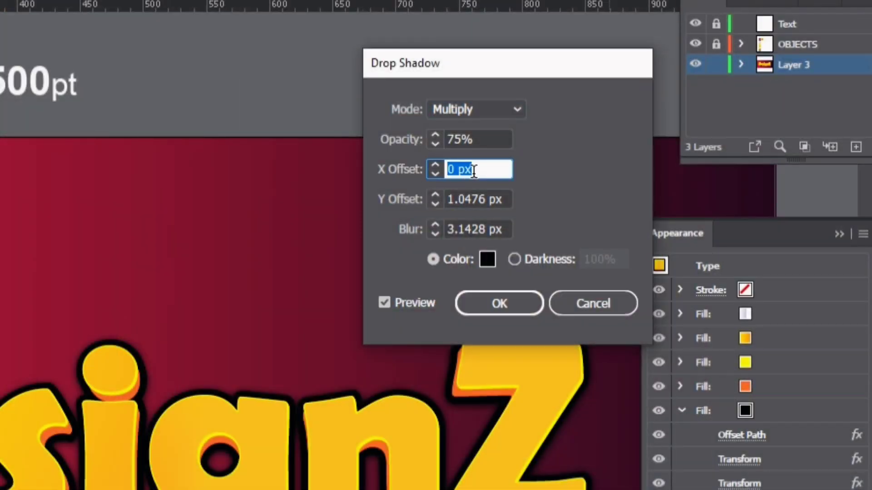
key(Tab)
text(8)
key(Tab)
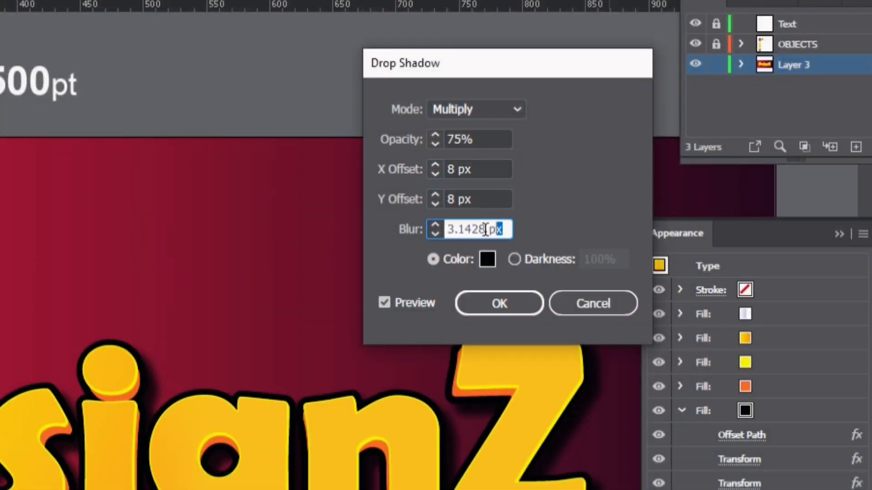
text(5)
click(469, 312)
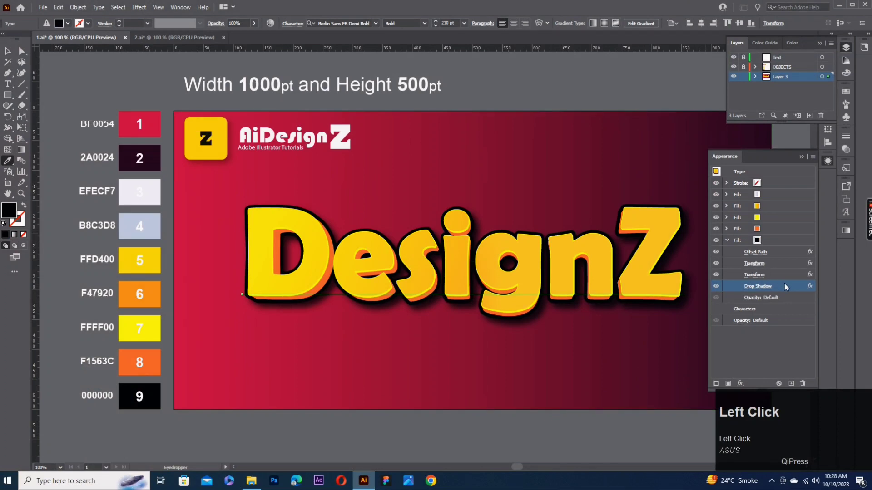
Duplicate the black fill and recolour the lower copy white (ffffff)
key(ctrl+/)
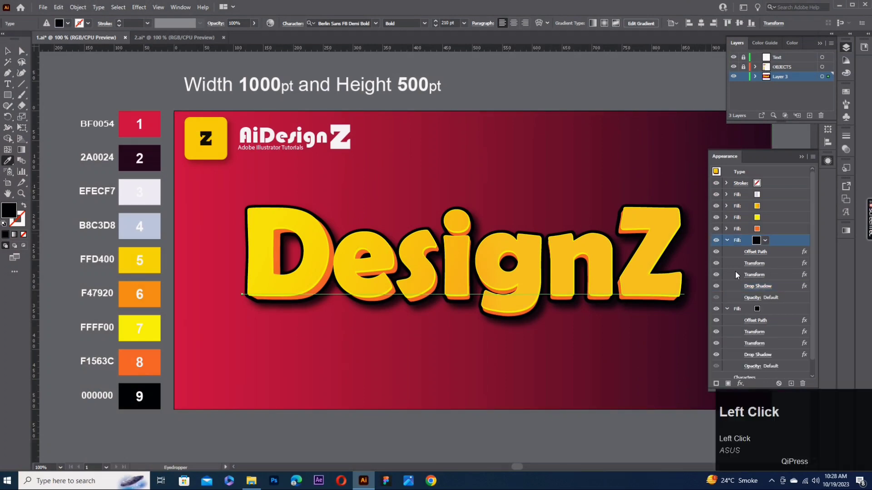
click(778, 251)
double_click(9, 211)
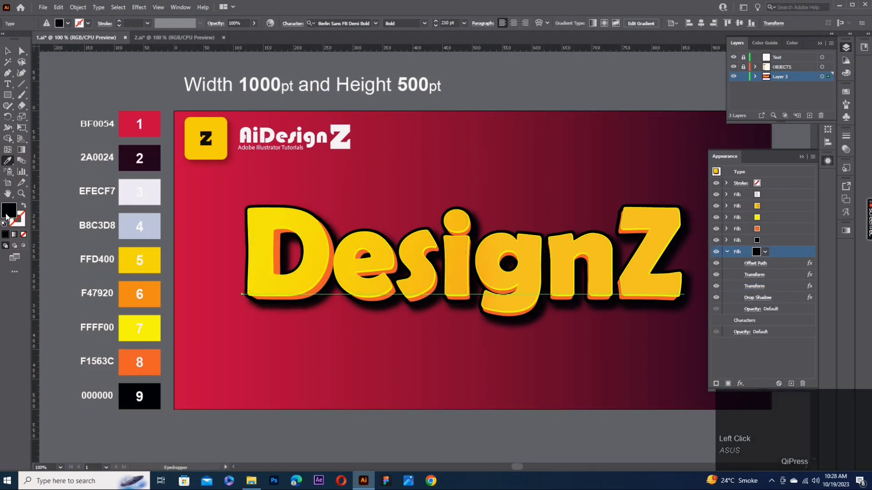
text(ffffff)
click(307, 183)
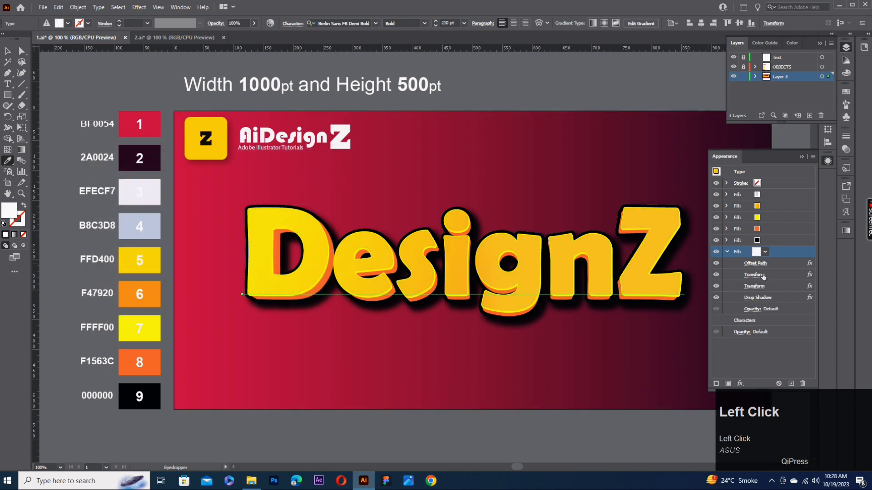
Set the white fill's Offset Path effect to 13 px
double_click(764, 263)
text(13)
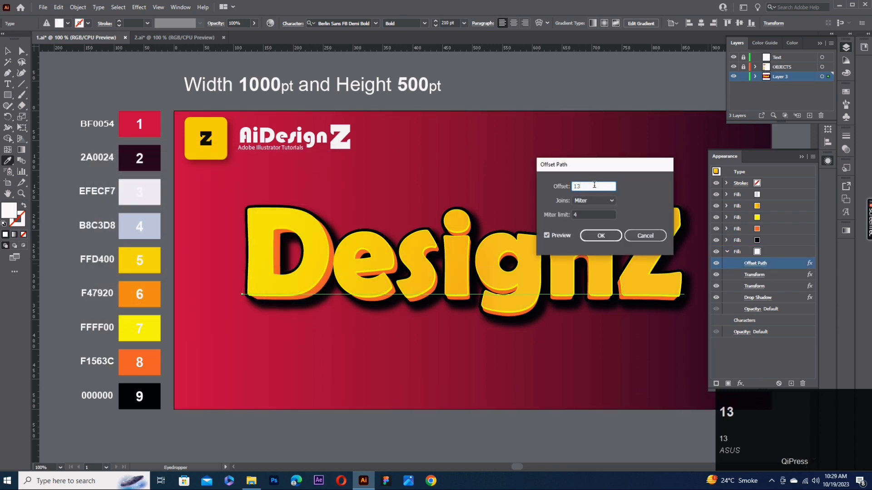
click(601, 235)
click(767, 253)
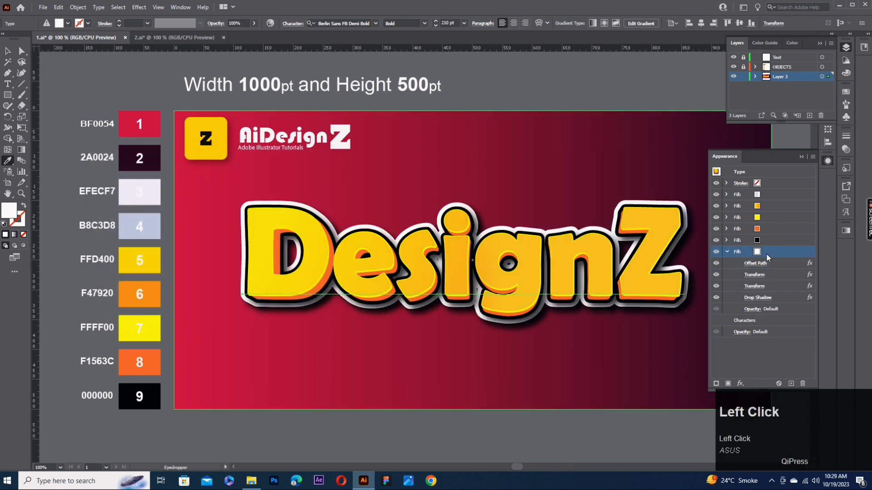
Set the white fill's drop shadow to 0 px X offset and 5 px Y offset, and adjust its blur
double_click(767, 298)
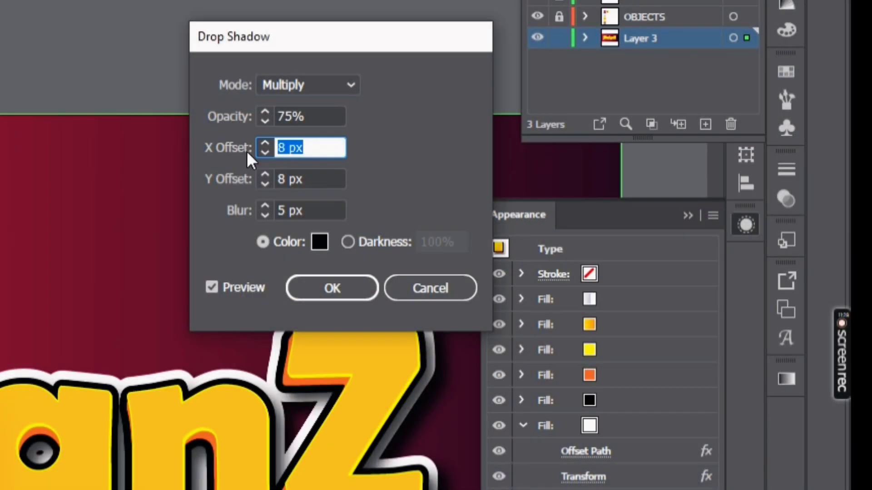
text(0)
key(Tab)
text(5)
key(Tab)
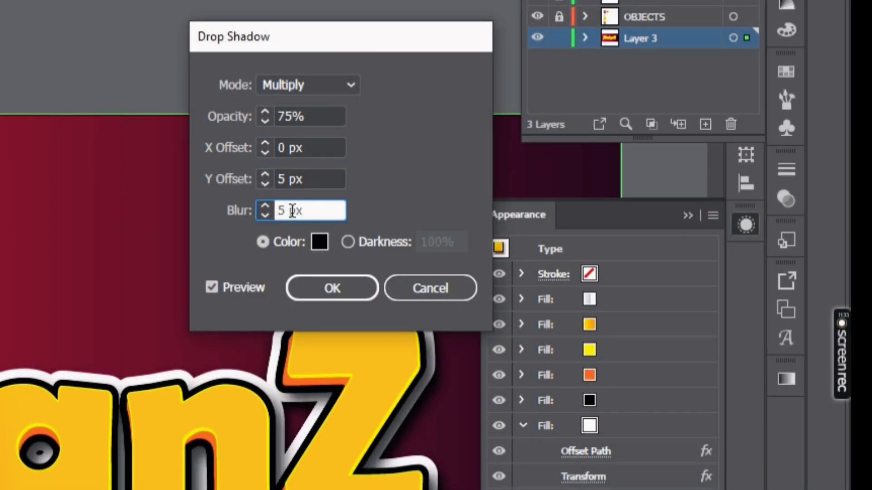
key(Left)
key(Left)
key(Left)
text(.5)
click(338, 281)
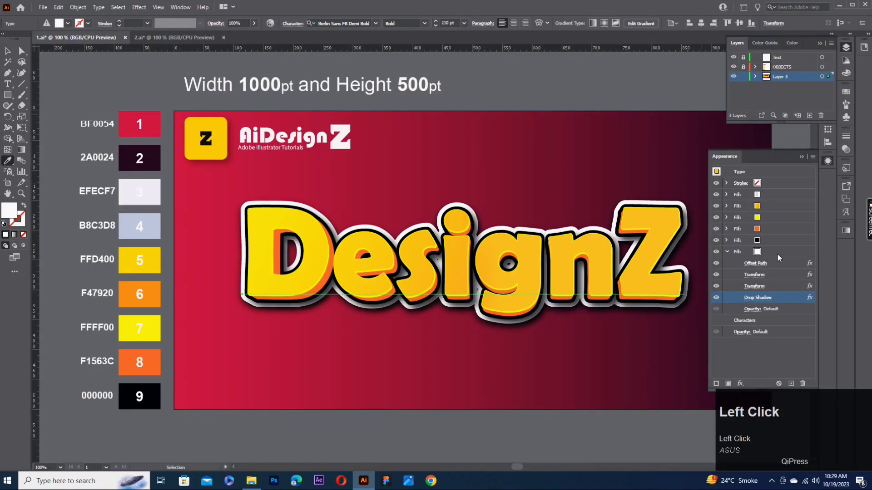
Collapse the white fill's effect list and the open appearance and layer lists, and deselect the text
click(777, 253)
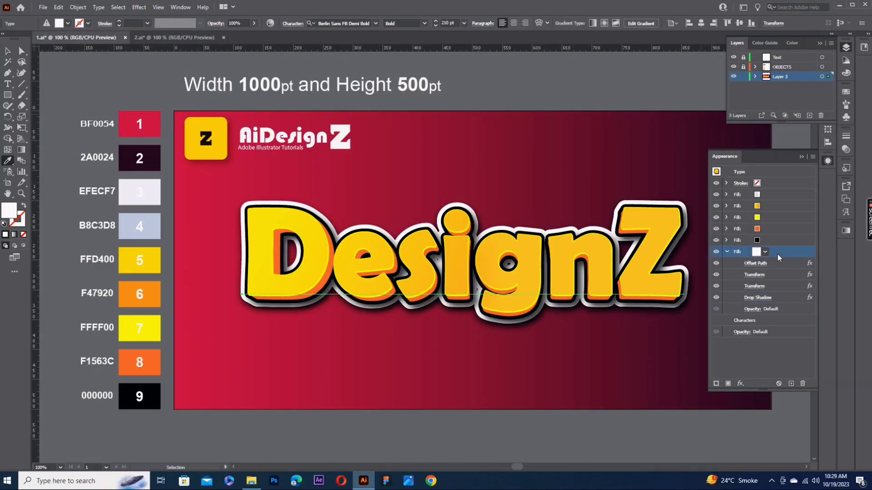
click(727, 252)
click(801, 157)
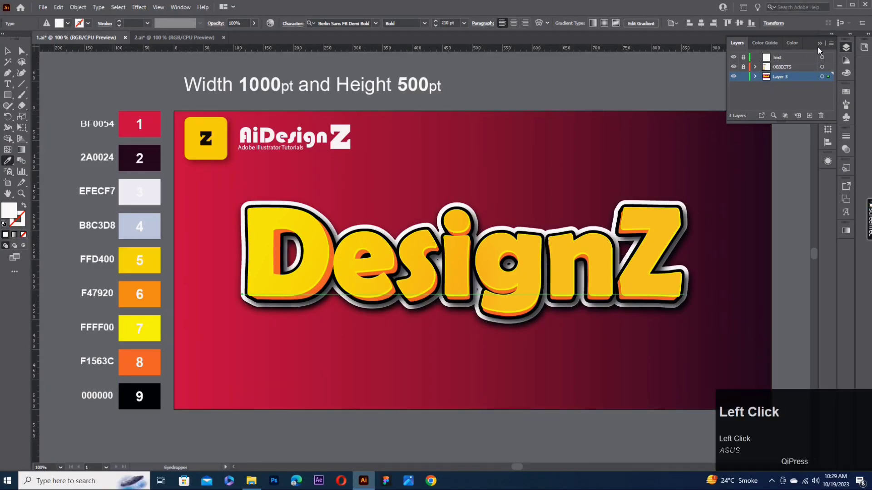
click(819, 43)
click(8, 53)
scroll(546, 246, down, 1)
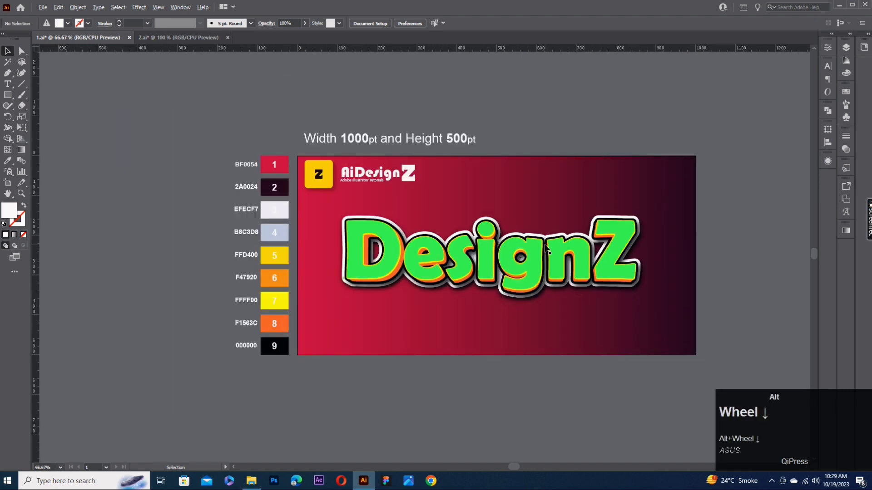
Change the font of the DesignZ text to Bauhaus 93 and deselect it
click(545, 246)
click(822, 48)
click(805, 272)
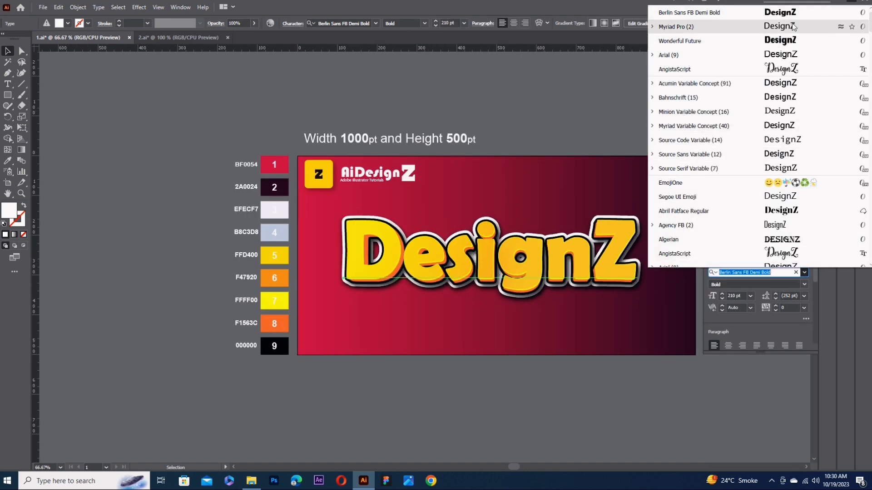
scroll(793, 41, up, 1)
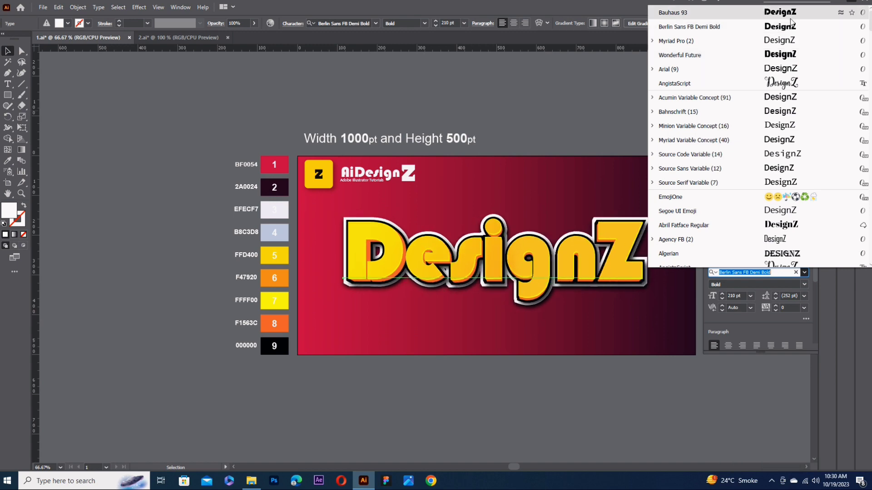
click(614, 128)
scroll(614, 128, down, 1)
key(space)
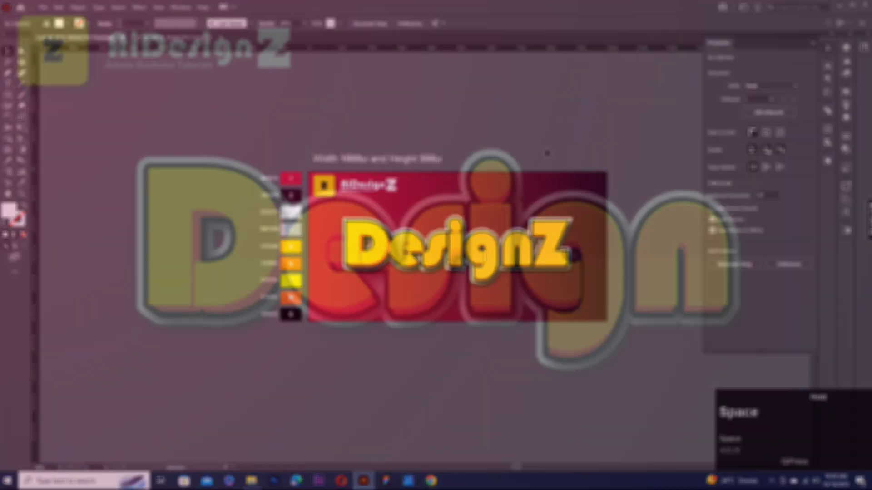